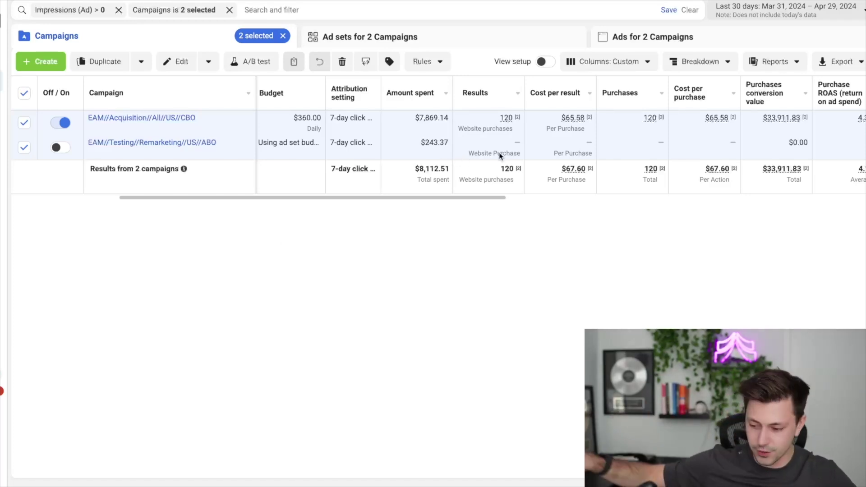
- Select only the Remarketing campaign and list its WARM60 and HOT90 ad sets
{"action": "scroll", "coordinate": [482, 158], "scroll_direction": "left", "scroll_amount": 2}
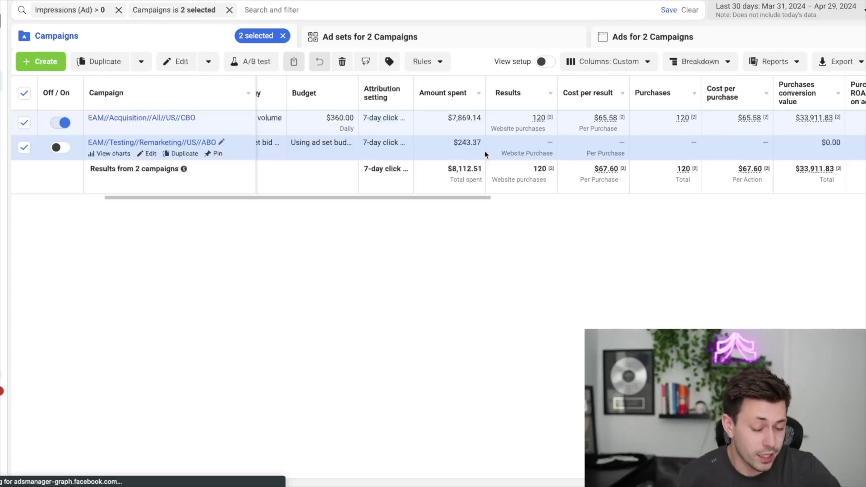
{"action": "left_click", "coordinate": [483, 149]}
{"action": "left_click", "coordinate": [405, 43]}
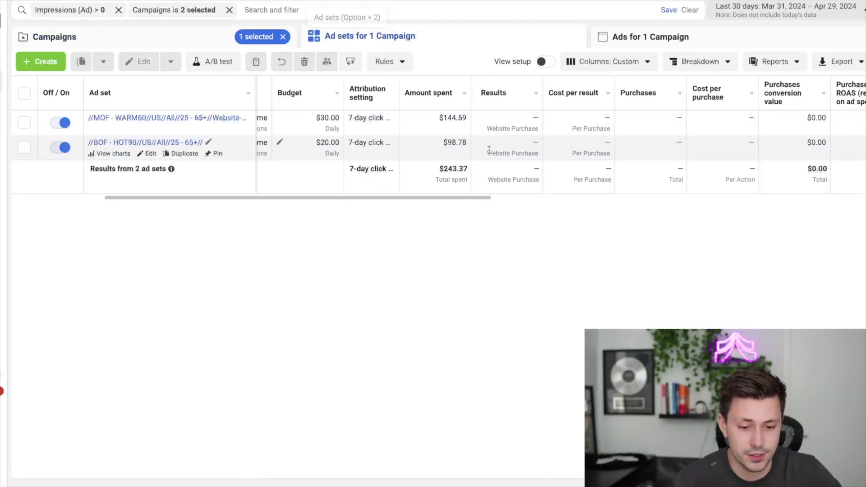
{"action": "scroll", "coordinate": [491, 135], "scroll_direction": "left", "scroll_amount": 2}
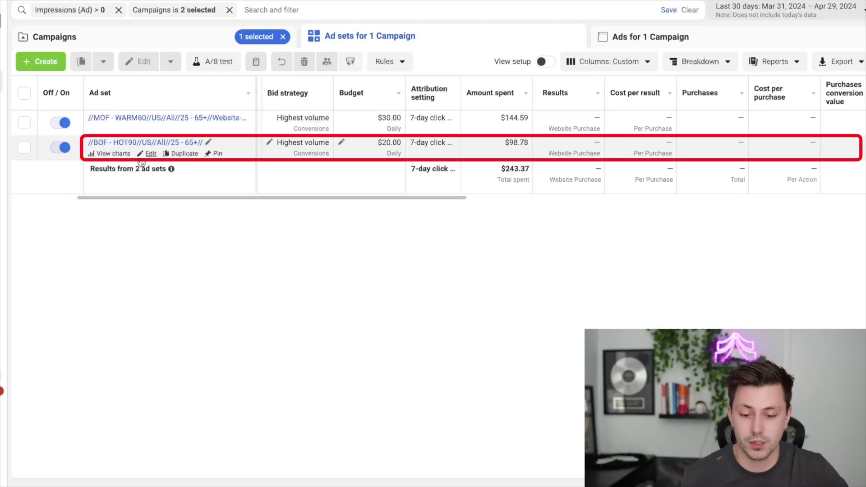
{"action": "left_click", "coordinate": [146, 154]}
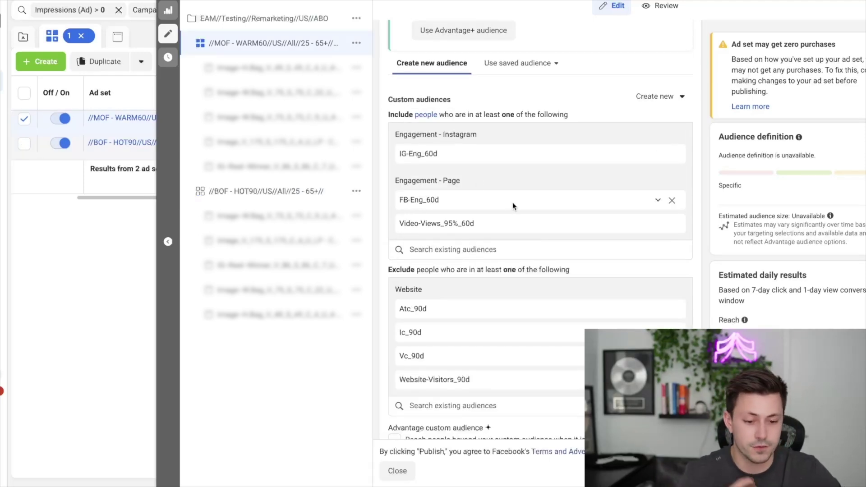
{"action": "scroll", "coordinate": [536, 214], "scroll_direction": "down", "scroll_amount": 3}
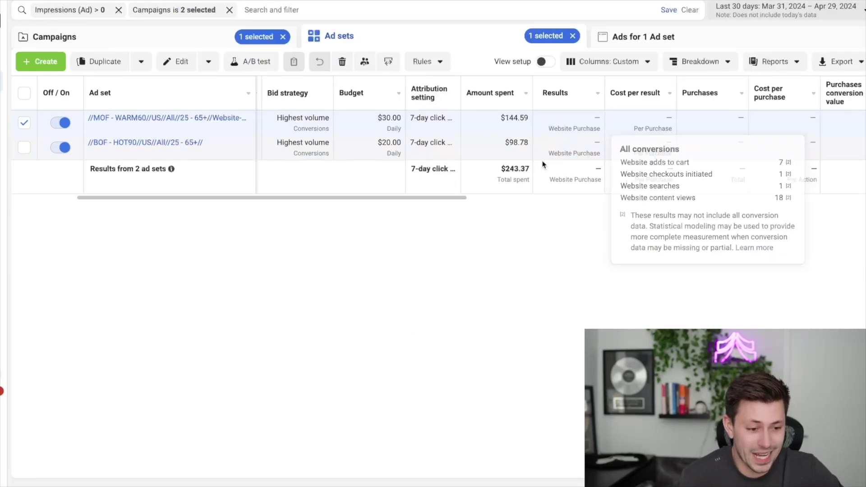
- Review campaign Frequency and CPM, then select only Acquisition to list its ten ad sets
{"action": "scroll", "coordinate": [543, 165], "scroll_direction": "left", "scroll_amount": 1}
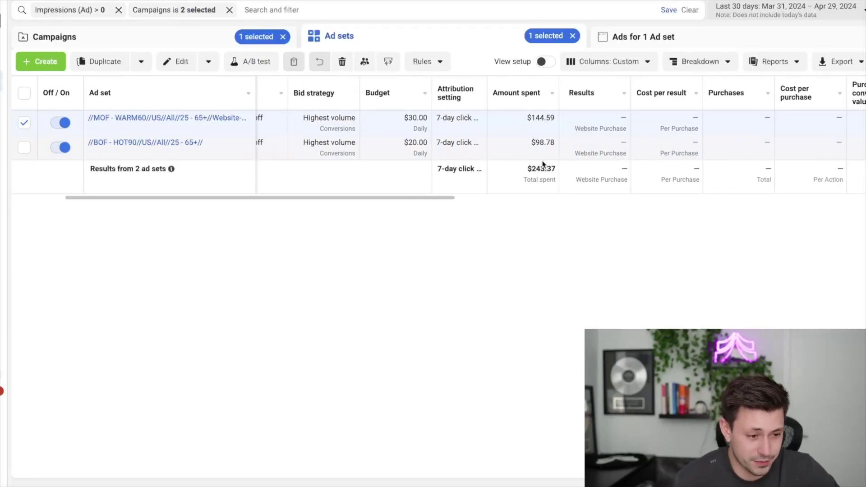
{"action": "scroll", "coordinate": [544, 165], "scroll_direction": "right", "scroll_amount": 1}
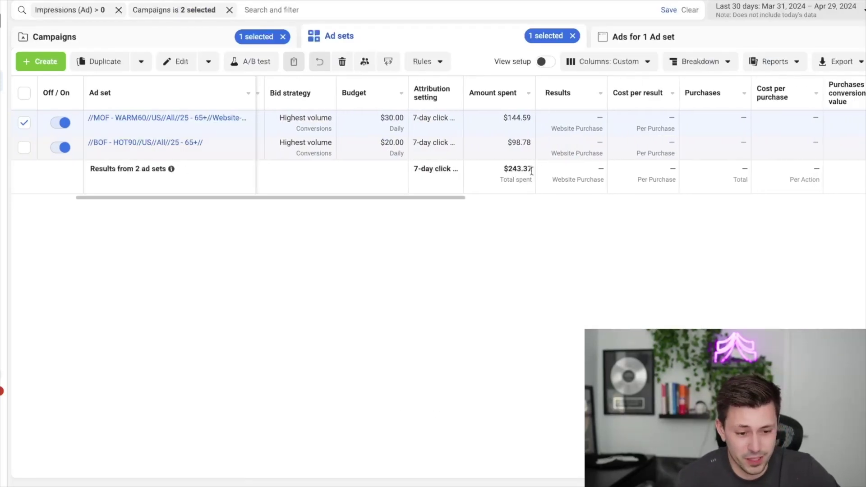
{"action": "mouse_move", "coordinate": [558, 142]}
{"action": "scroll", "coordinate": [558, 142], "scroll_direction": "right", "scroll_amount": 8}
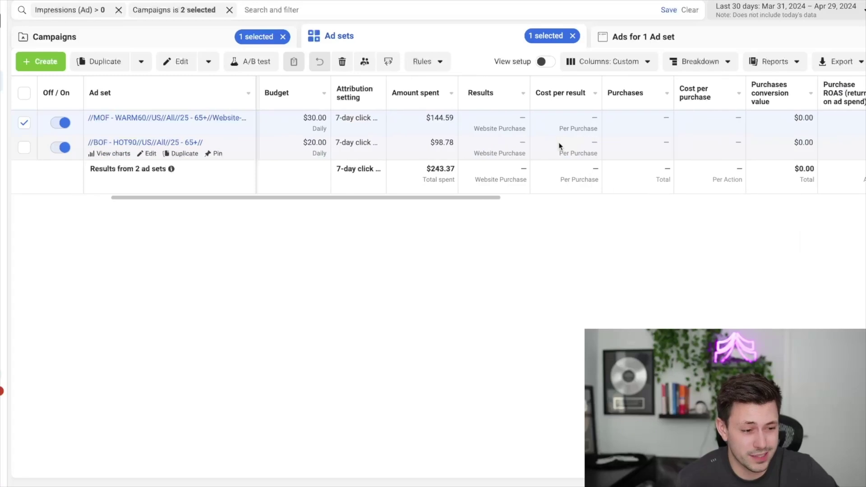
{"action": "scroll", "coordinate": [559, 144], "scroll_direction": "right", "scroll_amount": 5}
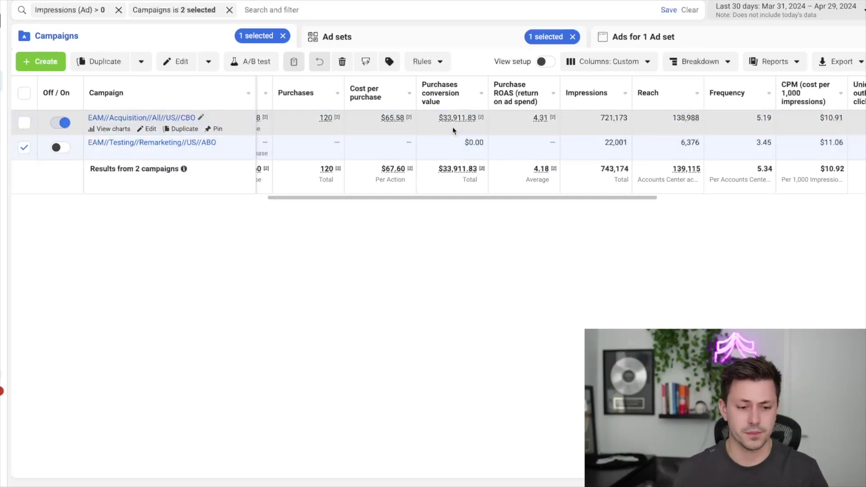
{"action": "scroll", "coordinate": [453, 126], "scroll_direction": "left", "scroll_amount": 2}
{"action": "left_click", "coordinate": [453, 125]}
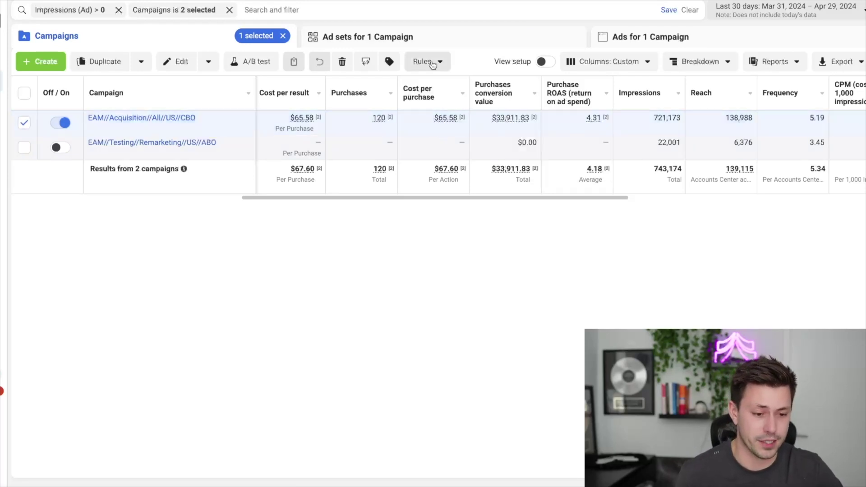
{"action": "left_click", "coordinate": [420, 37]}
- Sort ad sets by amount spent, select Champions, and list its nine ads
{"action": "scroll", "coordinate": [378, 218], "scroll_direction": "left", "scroll_amount": 5}
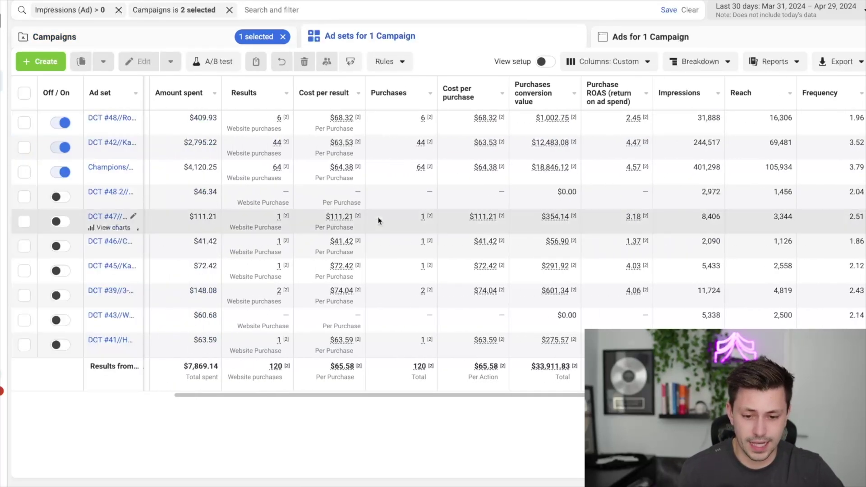
{"action": "left_click", "coordinate": [230, 93]}
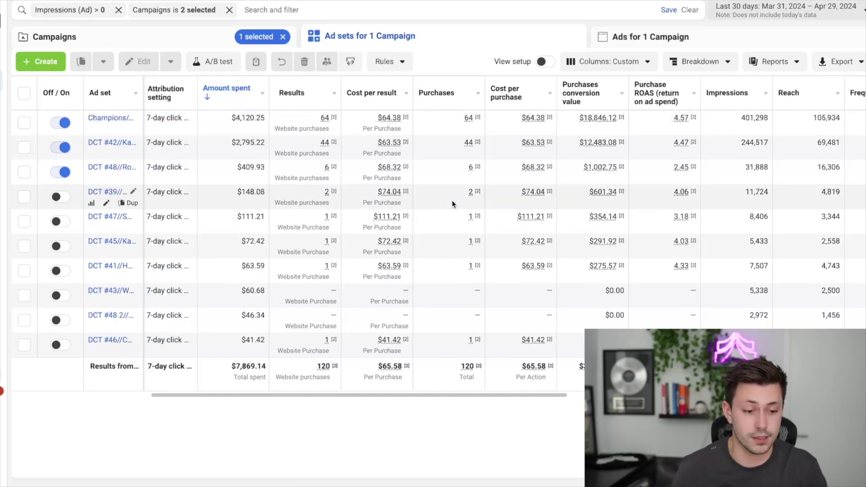
{"action": "scroll", "coordinate": [461, 191], "scroll_direction": "right", "scroll_amount": 5}
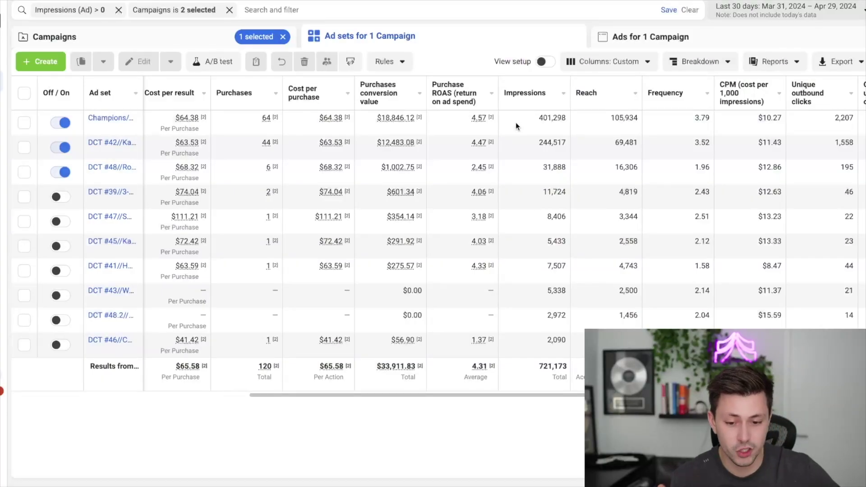
{"action": "left_click", "coordinate": [502, 122]}
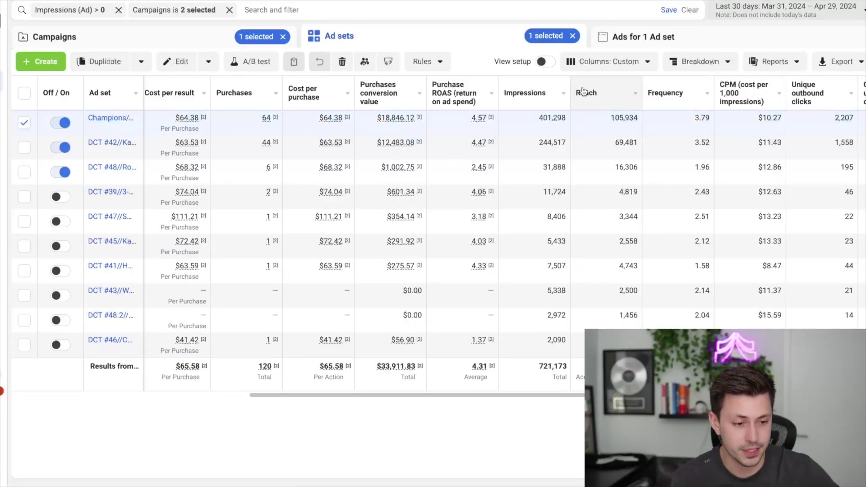
{"action": "left_click", "coordinate": [663, 40]}
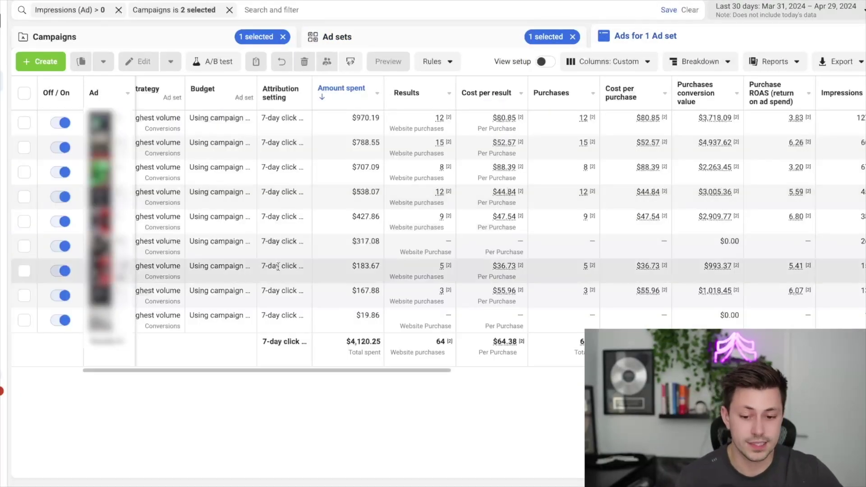
{"action": "scroll", "coordinate": [499, 169], "scroll_direction": "right", "scroll_amount": 5}
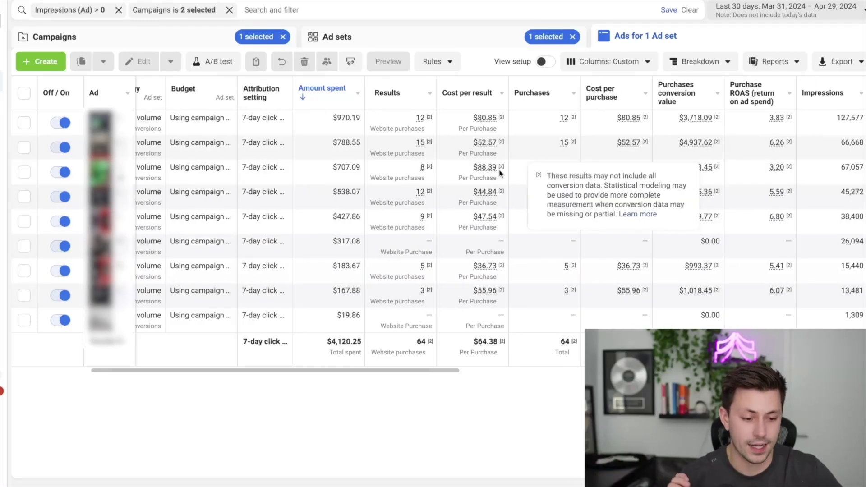
{"action": "scroll", "coordinate": [490, 177], "scroll_direction": "right", "scroll_amount": 3}
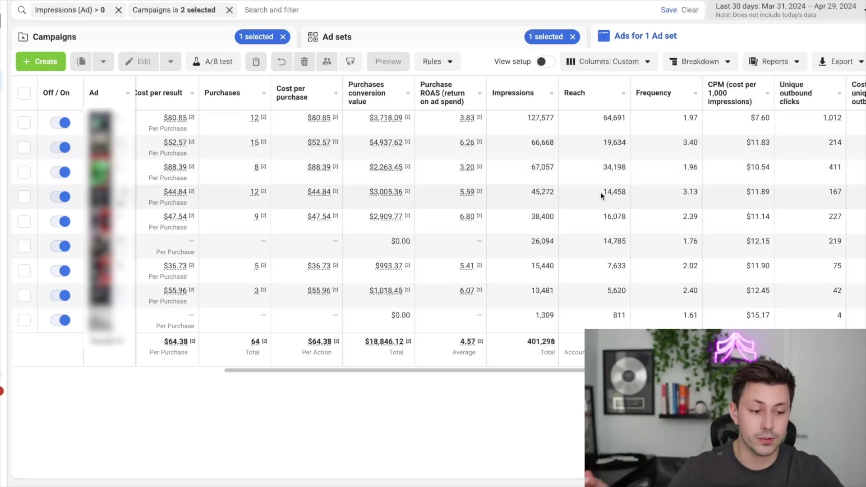
{"action": "scroll", "coordinate": [593, 189], "scroll_direction": "right", "scroll_amount": 1}
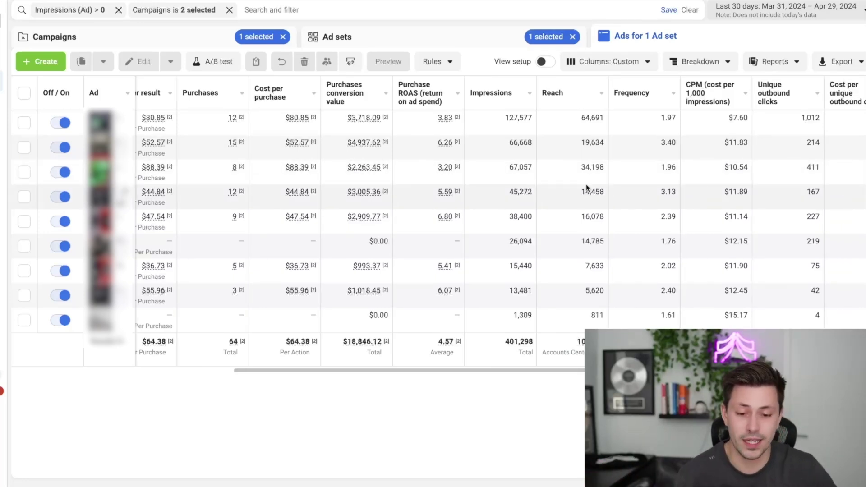
{"action": "scroll", "coordinate": [566, 178], "scroll_direction": "left", "scroll_amount": 10}
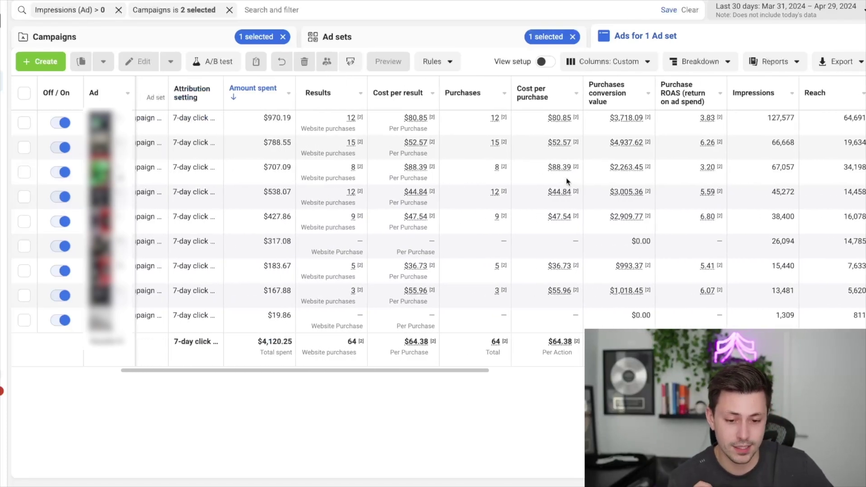
{"action": "scroll", "coordinate": [567, 178], "scroll_direction": "right", "scroll_amount": 2}
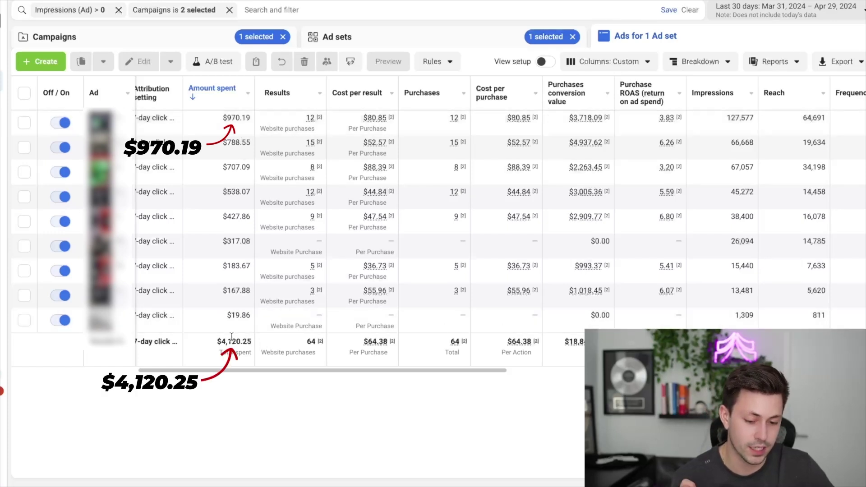
{"action": "scroll", "coordinate": [418, 198], "scroll_direction": "right", "scroll_amount": 5}
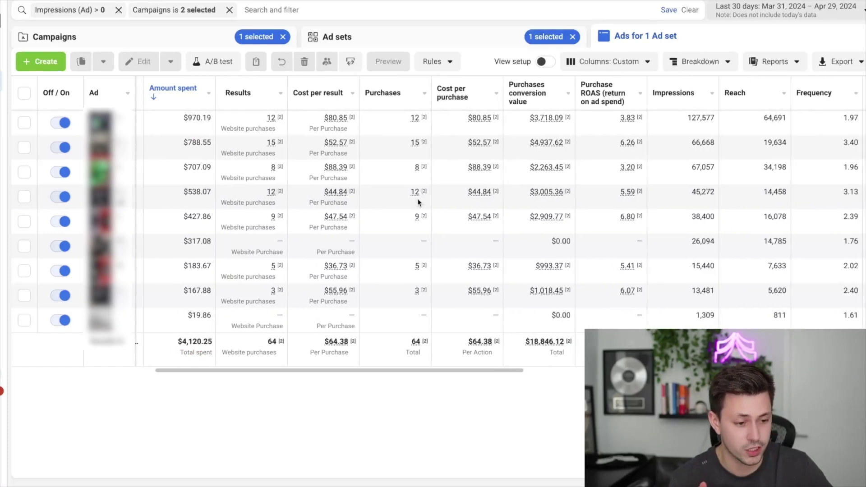
{"action": "scroll", "coordinate": [523, 136], "scroll_direction": "right", "scroll_amount": 3}
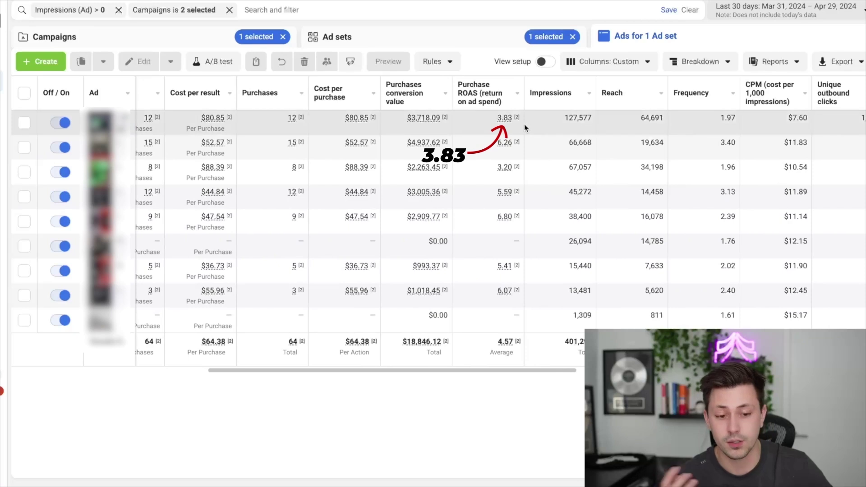
{"action": "scroll", "coordinate": [523, 128], "scroll_direction": "right", "scroll_amount": 3}
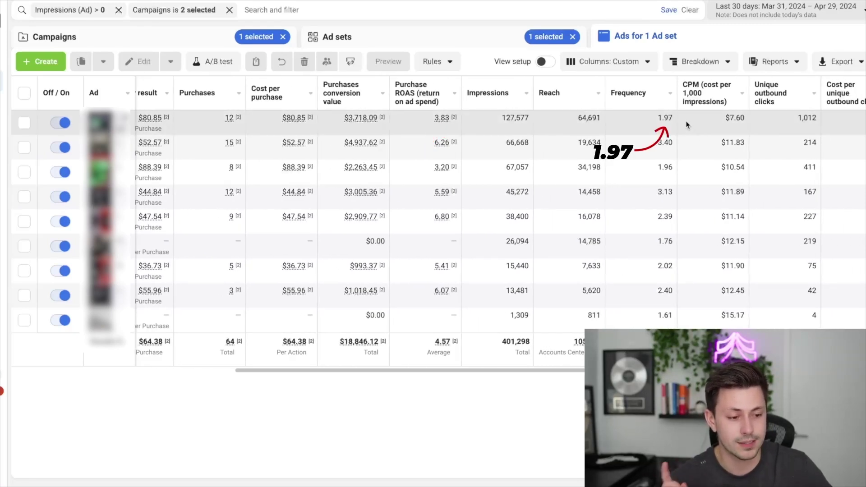
{"action": "scroll", "coordinate": [686, 124], "scroll_direction": "right", "scroll_amount": 3}
{"action": "scroll", "coordinate": [634, 129], "scroll_direction": "right", "scroll_amount": 8}
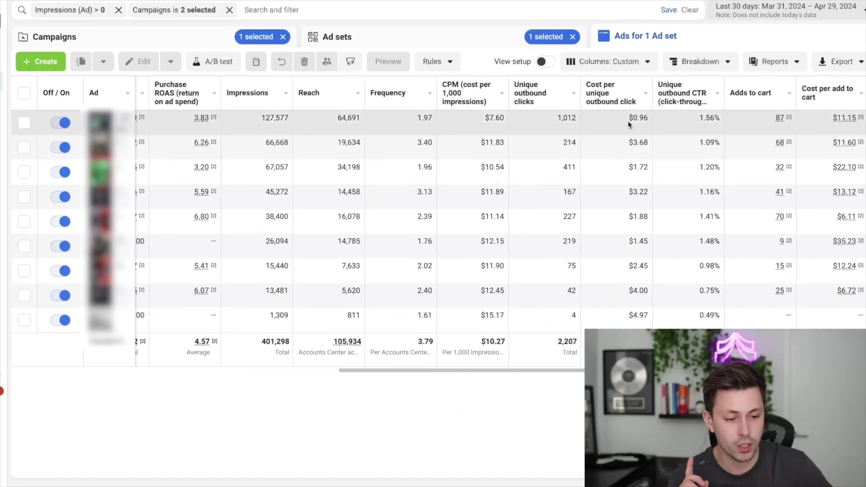
{"action": "scroll", "coordinate": [628, 121], "scroll_direction": "right", "scroll_amount": 3}
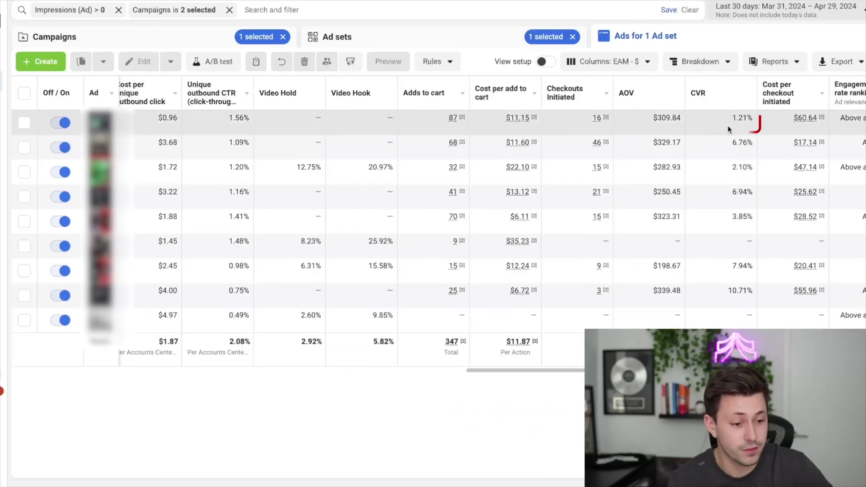
{"action": "scroll", "coordinate": [722, 128], "scroll_direction": "left", "scroll_amount": 1}
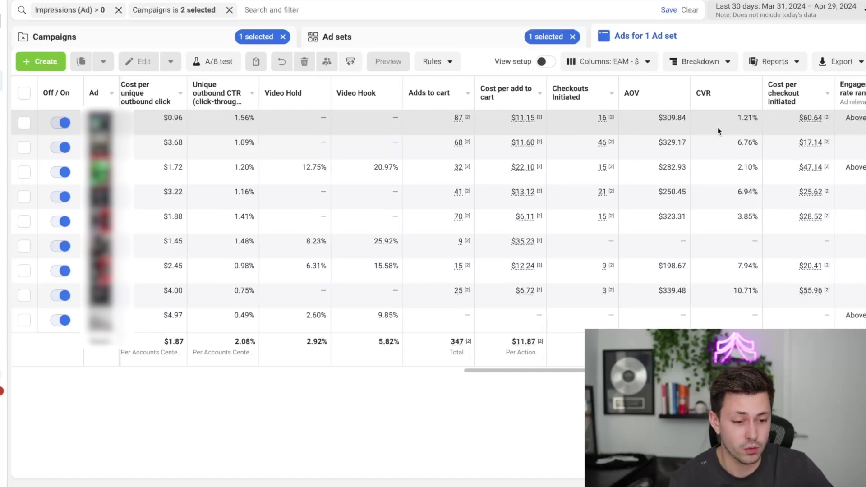
{"action": "scroll", "coordinate": [718, 127], "scroll_direction": "left", "scroll_amount": 15}
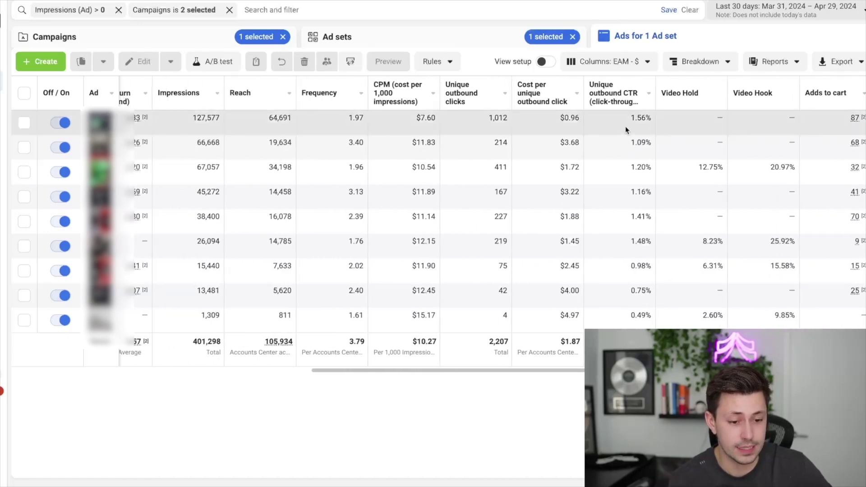
{"action": "scroll", "coordinate": [626, 126], "scroll_direction": "left", "scroll_amount": 3}
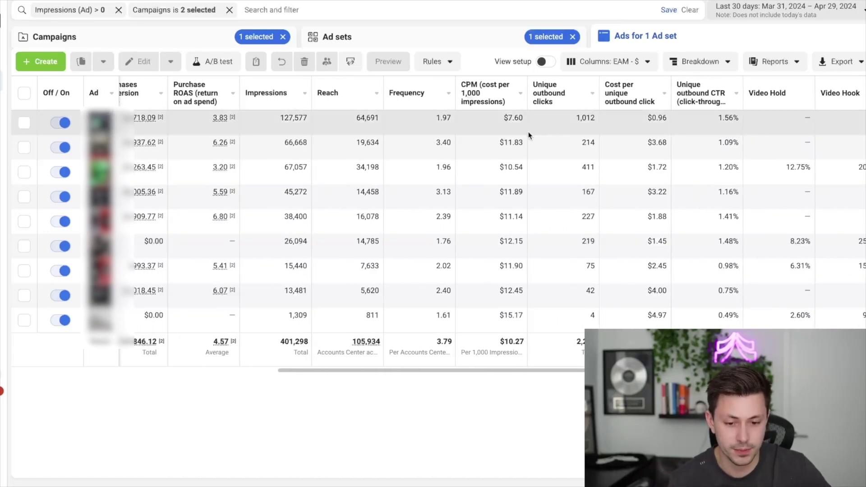
{"action": "scroll", "coordinate": [452, 126], "scroll_direction": "left", "scroll_amount": 10}
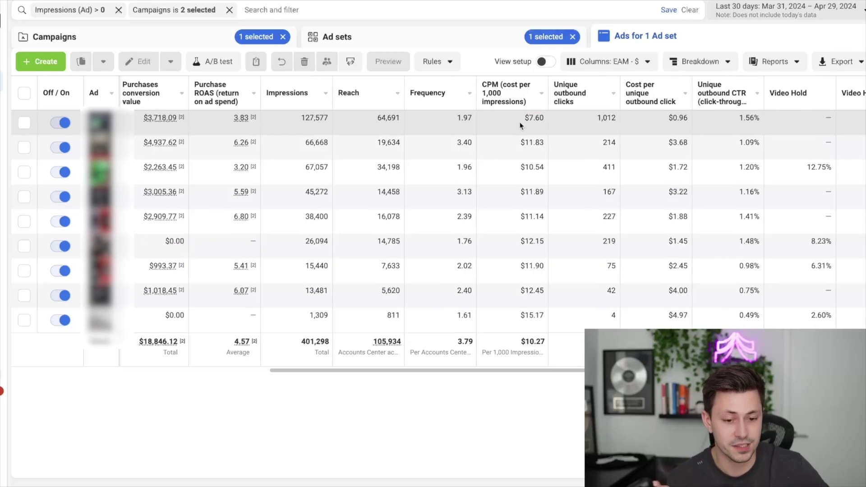
{"action": "scroll", "coordinate": [435, 126], "scroll_direction": "left", "scroll_amount": 11}
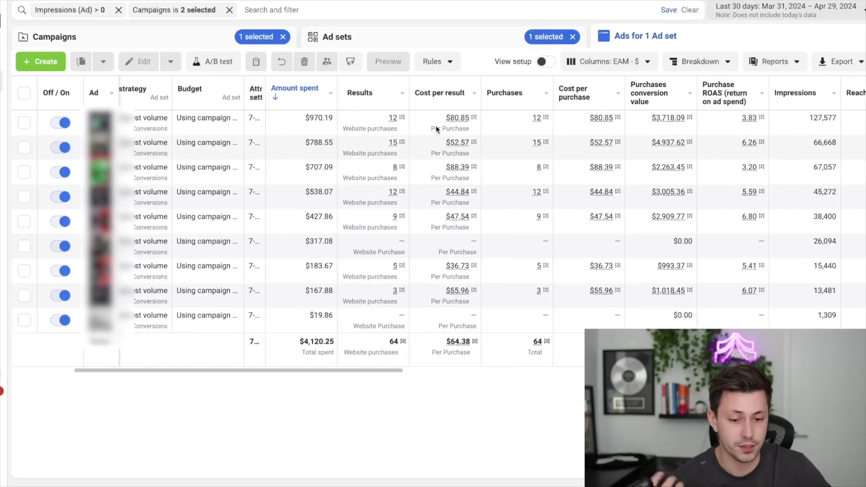
{"action": "scroll", "coordinate": [435, 125], "scroll_direction": "right", "scroll_amount": 20}
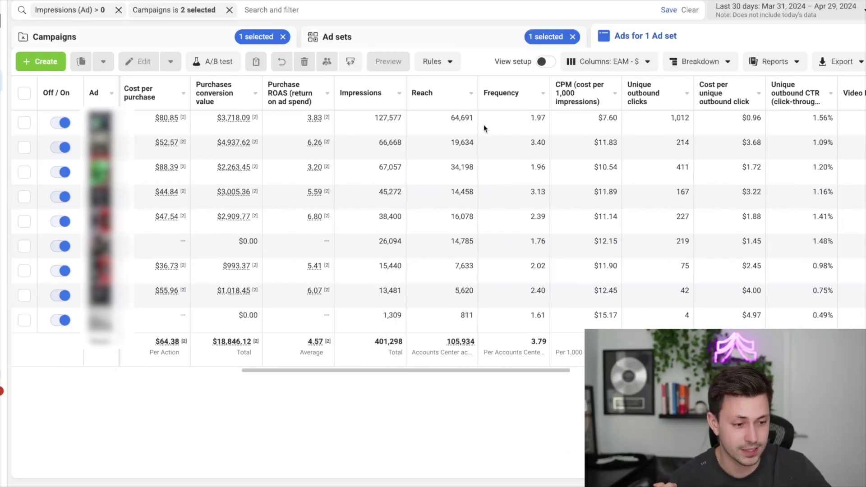
{"action": "scroll", "coordinate": [659, 129], "scroll_direction": "right", "scroll_amount": 1}
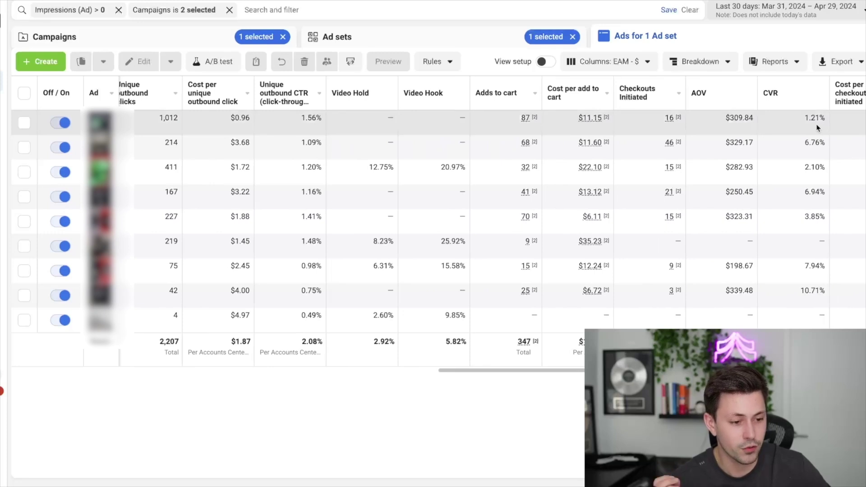
{"action": "scroll", "coordinate": [816, 127], "scroll_direction": "left", "scroll_amount": 1}
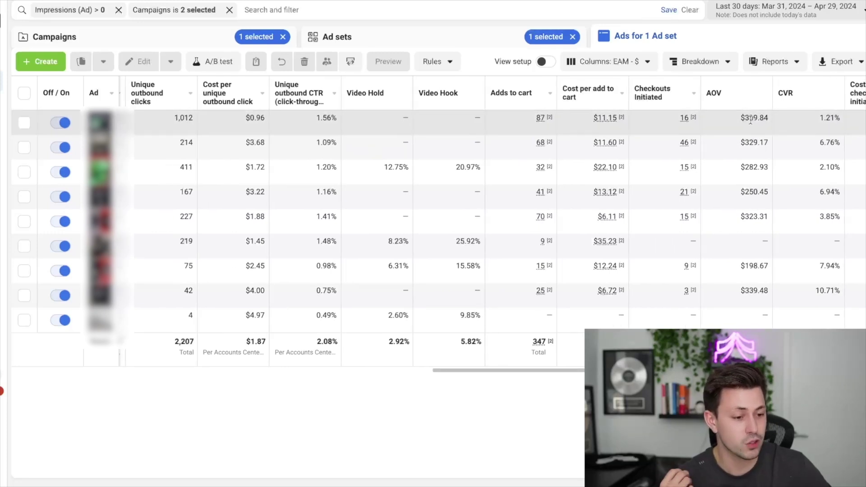
{"action": "scroll", "coordinate": [615, 131], "scroll_direction": "left", "scroll_amount": 20}
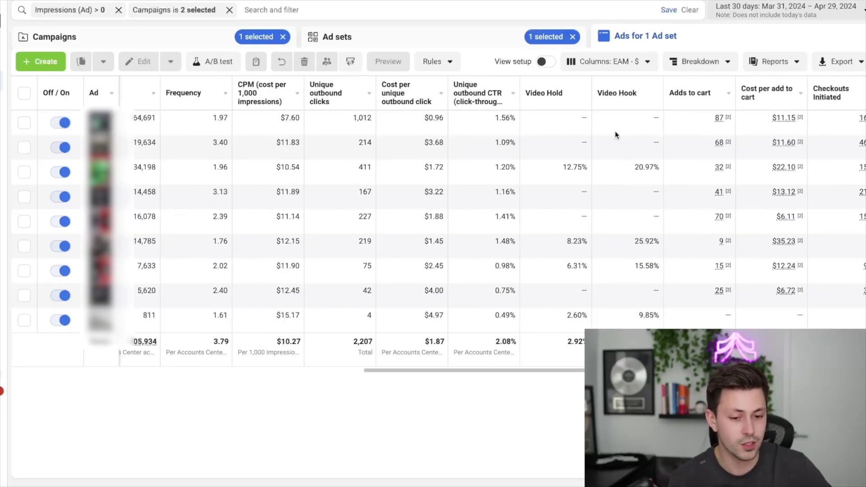
{"action": "scroll", "coordinate": [616, 131], "scroll_direction": "left", "scroll_amount": 2}
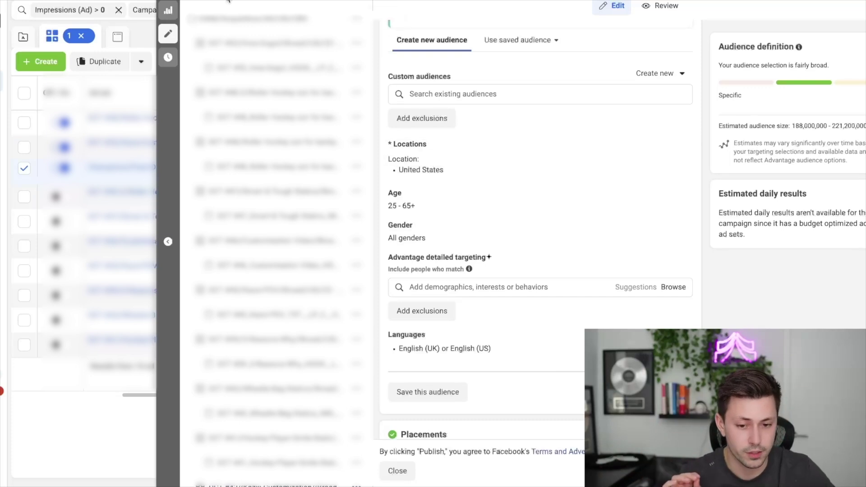
{"action": "key", "text": "Escape"}
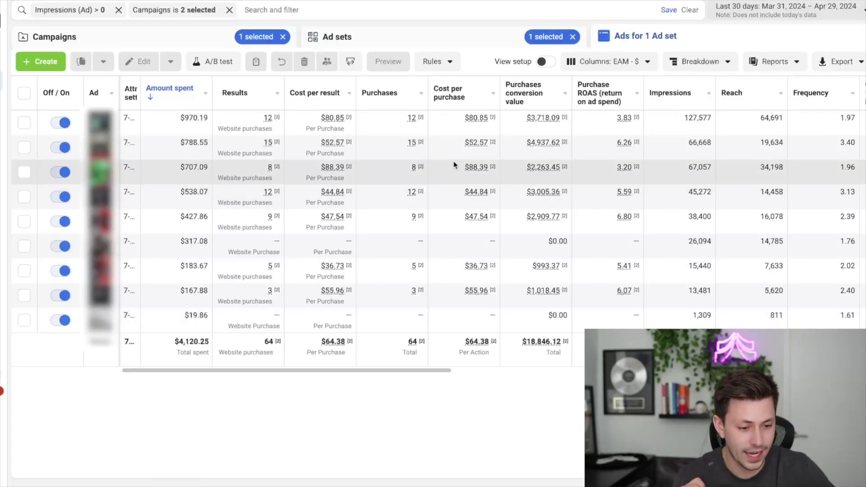
{"action": "scroll", "coordinate": [454, 166], "scroll_direction": "left", "scroll_amount": 2}
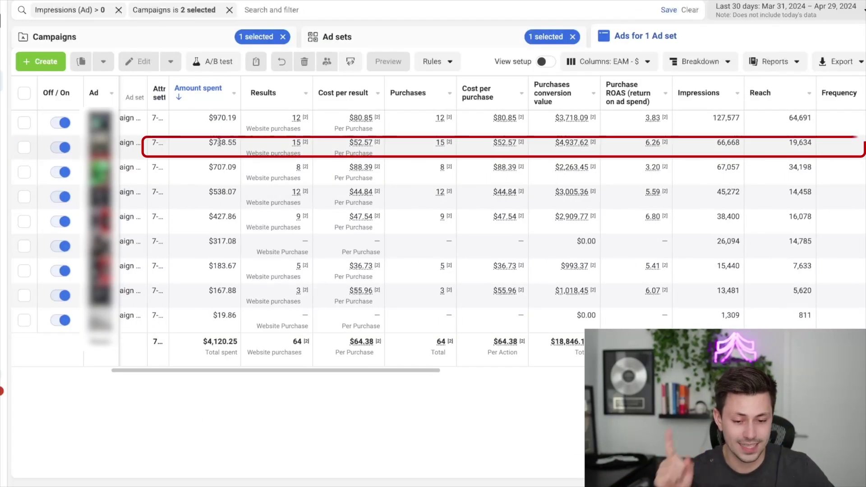
{"action": "scroll", "coordinate": [219, 142], "scroll_direction": "right", "scroll_amount": 3}
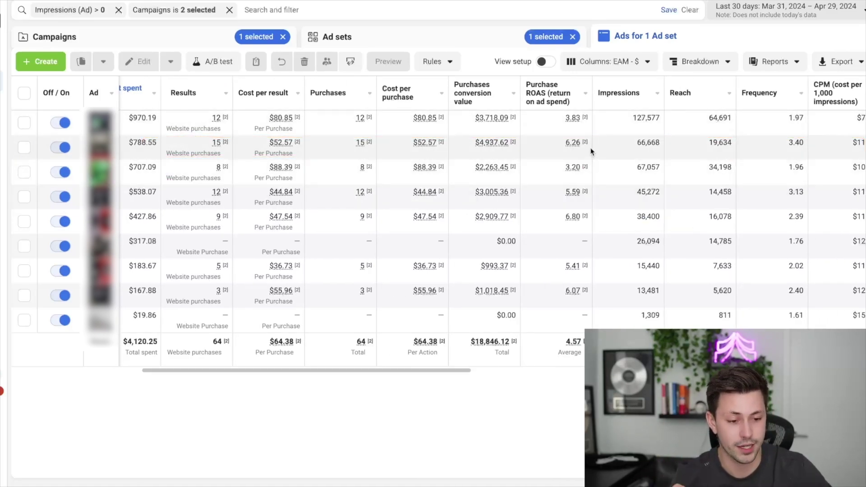
{"action": "scroll", "coordinate": [591, 152], "scroll_direction": "right", "scroll_amount": 3}
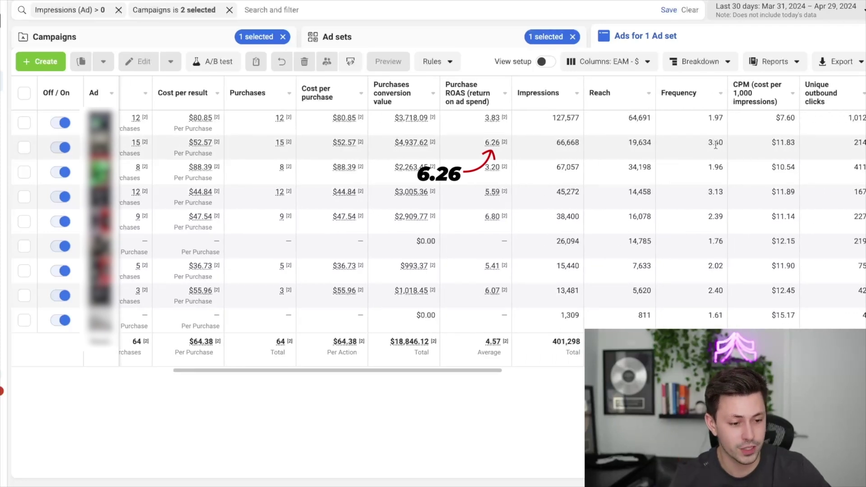
{"action": "scroll", "coordinate": [713, 147], "scroll_direction": "right", "scroll_amount": 1}
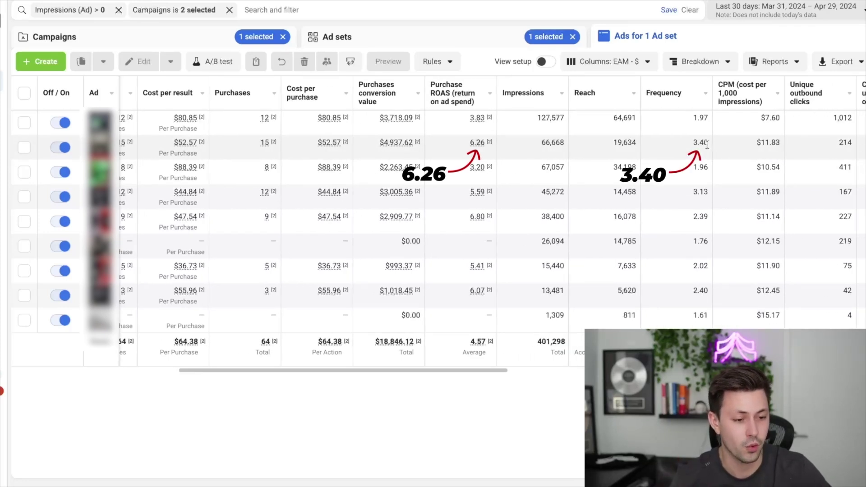
{"action": "mouse_move", "coordinate": [670, 95]}
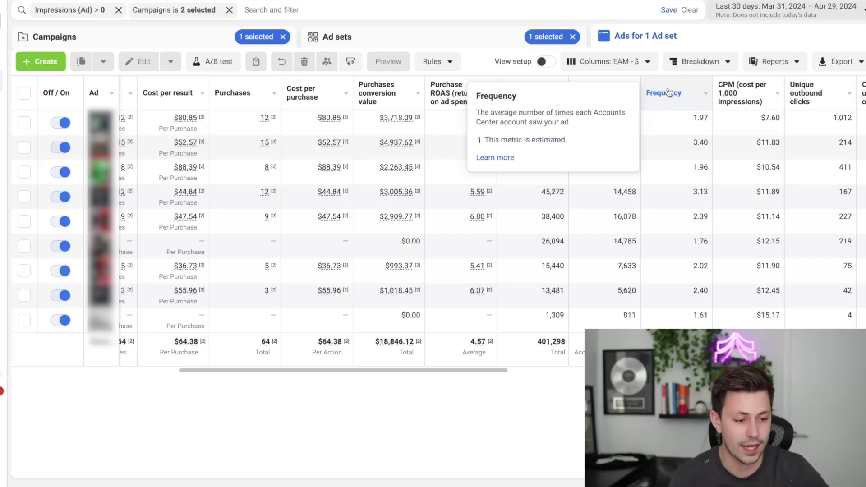
{"action": "scroll", "coordinate": [715, 156], "scroll_direction": "right", "scroll_amount": 2}
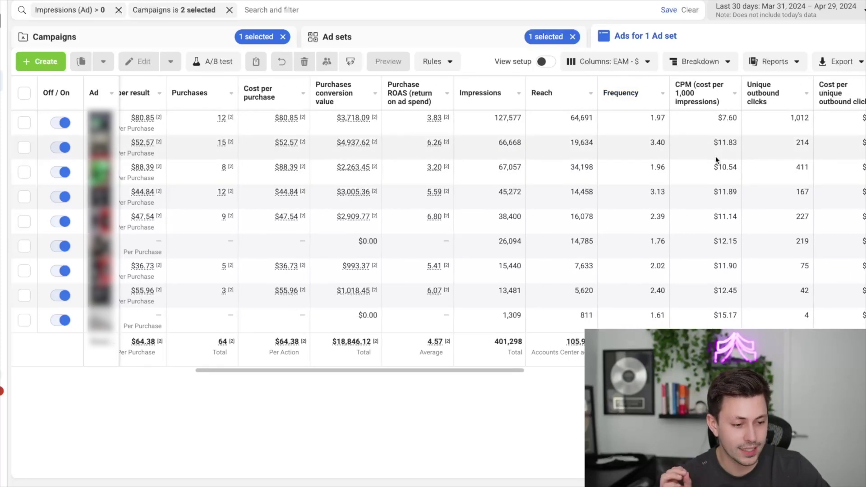
{"action": "scroll", "coordinate": [716, 158], "scroll_direction": "right", "scroll_amount": 1}
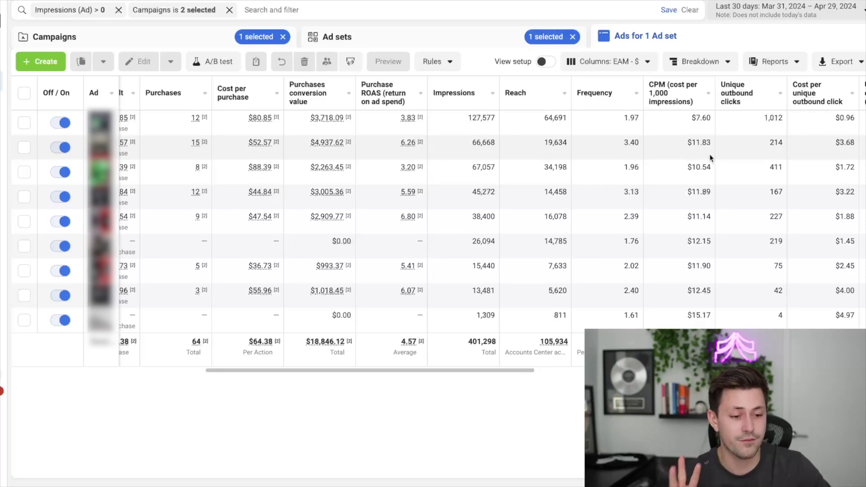
{"action": "scroll", "coordinate": [708, 154], "scroll_direction": "right", "scroll_amount": 2}
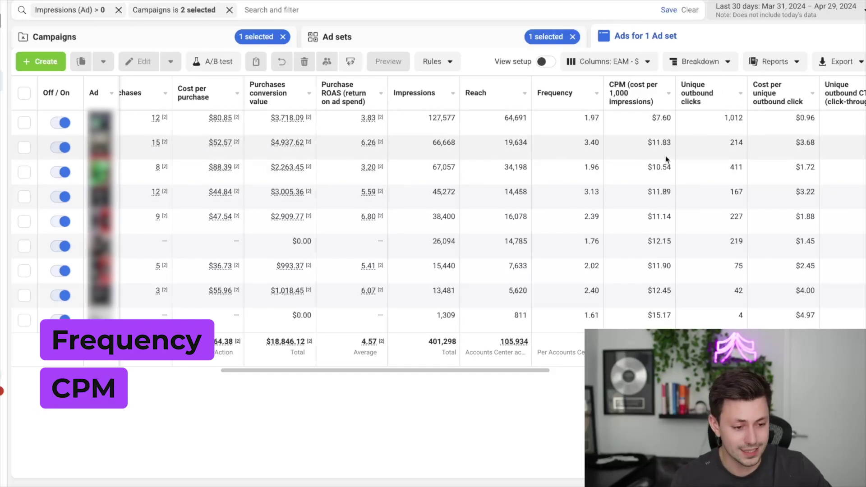
{"action": "scroll", "coordinate": [666, 158], "scroll_direction": "right", "scroll_amount": 15}
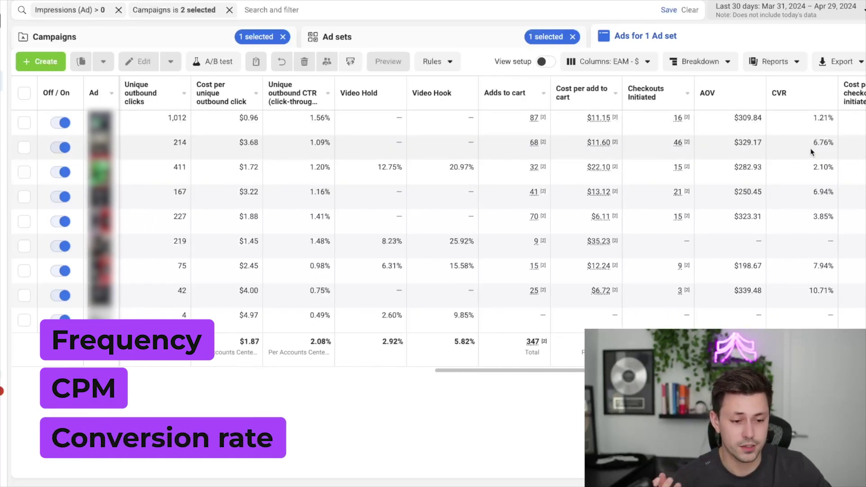
- Check the $788.55 ad with 6.76% CVR, then switch the selection to the $707.09 ad
{"action": "left_click", "coordinate": [817, 153]}
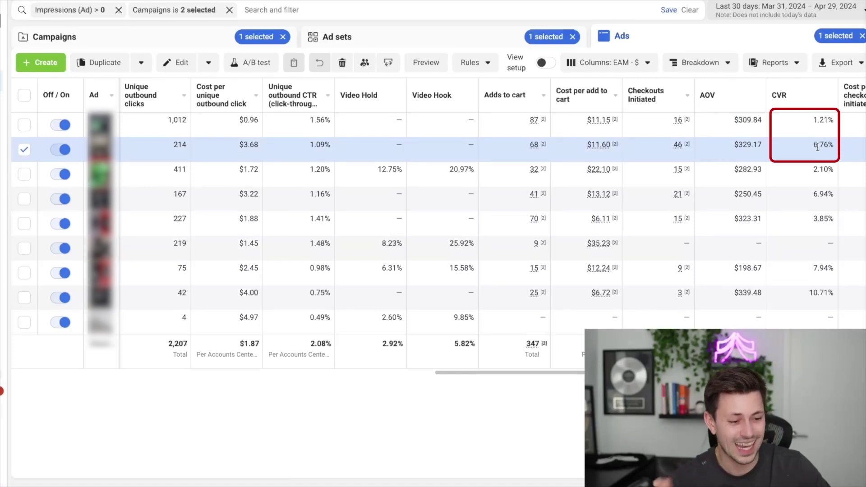
{"action": "scroll", "coordinate": [815, 123], "scroll_direction": "left", "scroll_amount": 15}
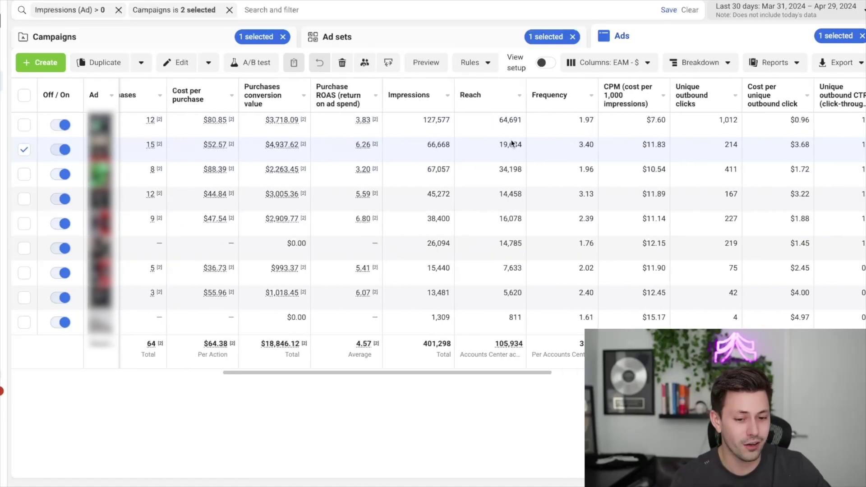
{"action": "scroll", "coordinate": [457, 130], "scroll_direction": "left", "scroll_amount": 3}
{"action": "scroll", "coordinate": [594, 151], "scroll_direction": "right", "scroll_amount": 10}
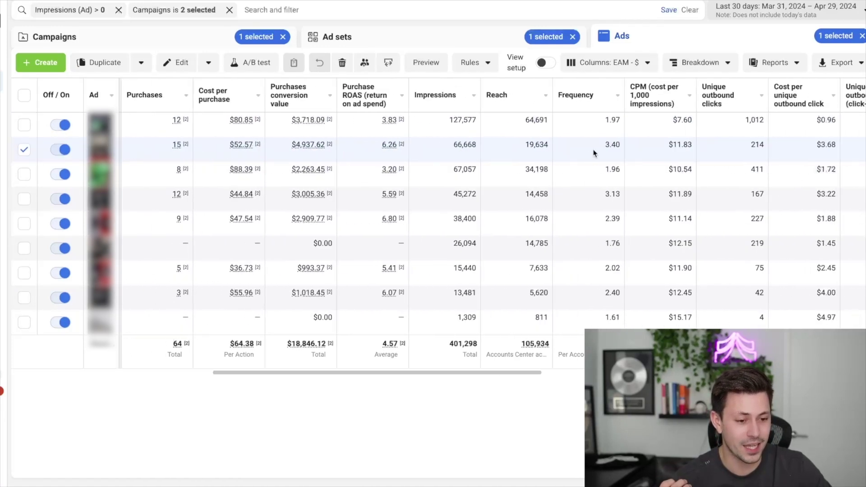
{"action": "scroll", "coordinate": [593, 154], "scroll_direction": "left", "scroll_amount": 1}
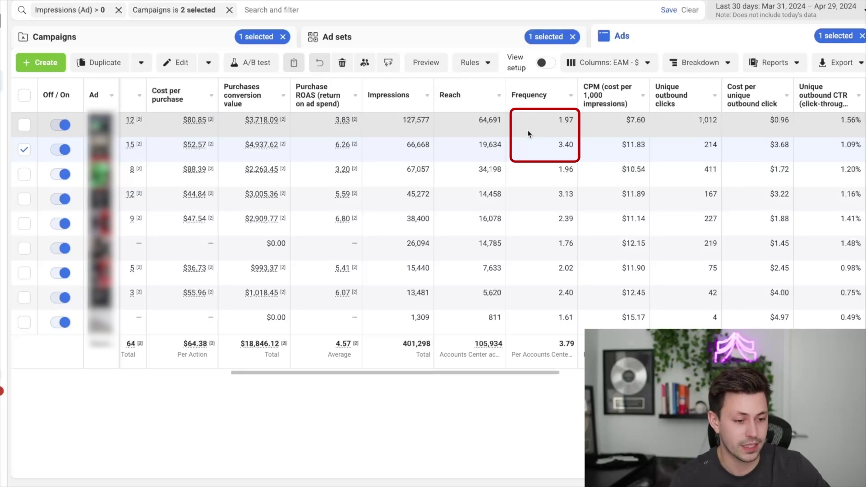
{"action": "scroll", "coordinate": [524, 147], "scroll_direction": "left", "scroll_amount": 3}
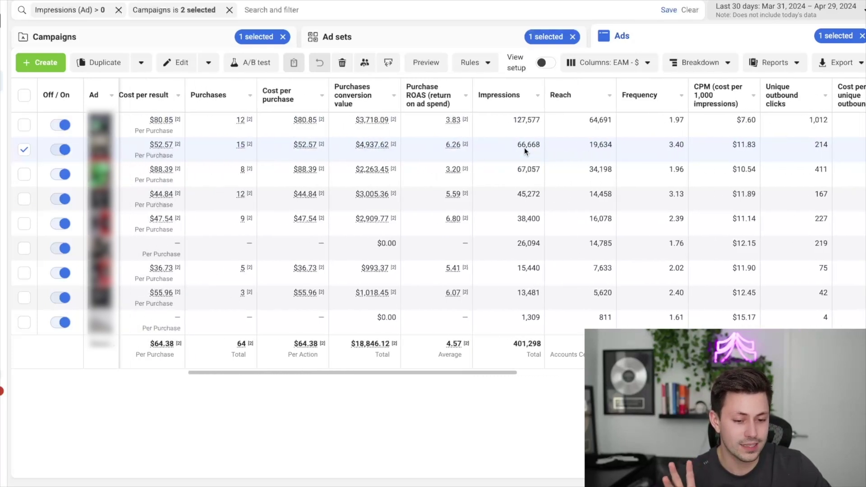
{"action": "scroll", "coordinate": [524, 147], "scroll_direction": "left", "scroll_amount": 4}
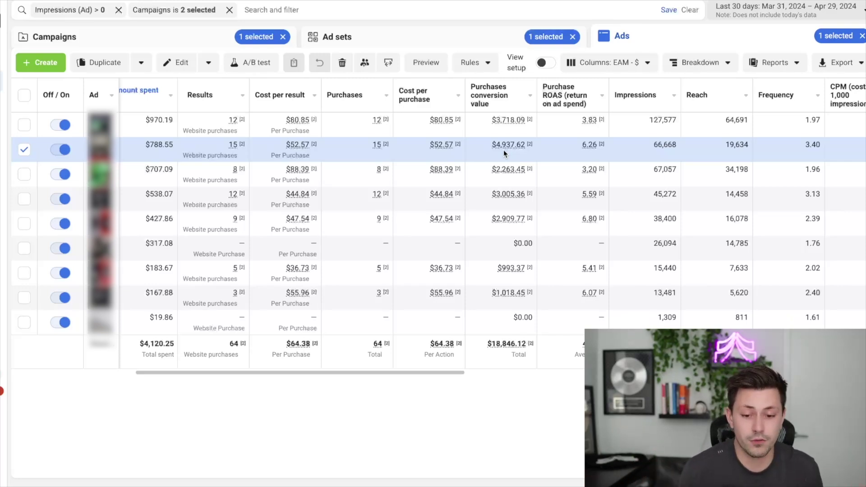
{"action": "left_click", "coordinate": [499, 180]}
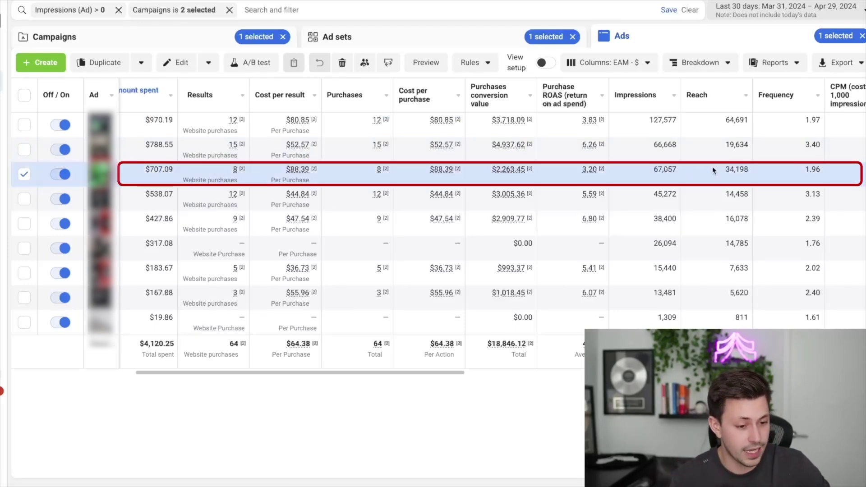
- Find the CVR column and check the $788.55 ad with 3.40 frequency and 6.76% CVR
{"action": "scroll", "coordinate": [620, 169], "scroll_direction": "right", "scroll_amount": 5}
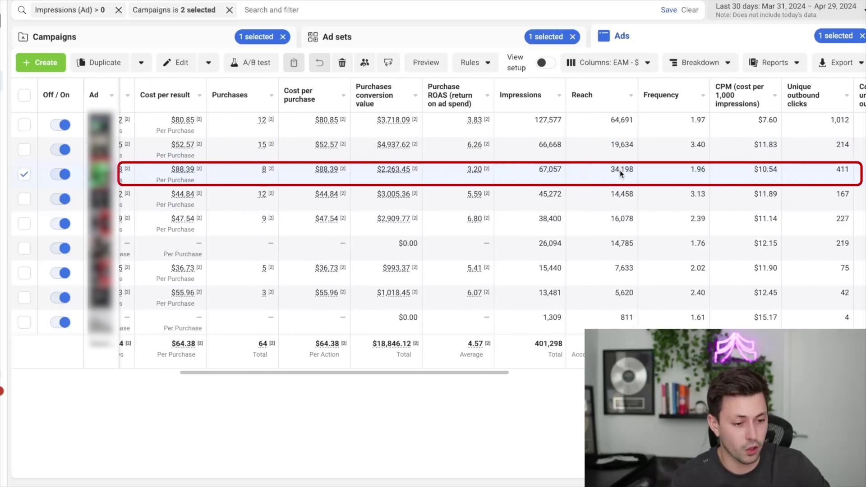
{"action": "scroll", "coordinate": [620, 170], "scroll_direction": "right", "scroll_amount": 4}
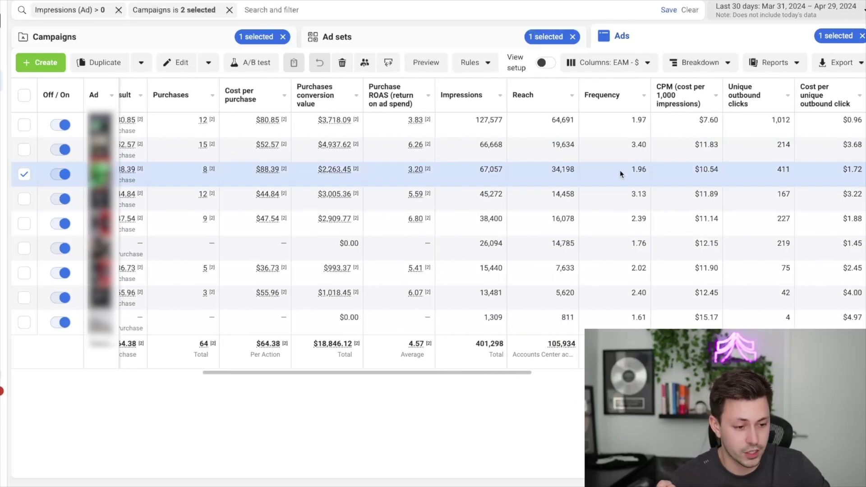
{"action": "scroll", "coordinate": [611, 170], "scroll_direction": "left", "scroll_amount": 1}
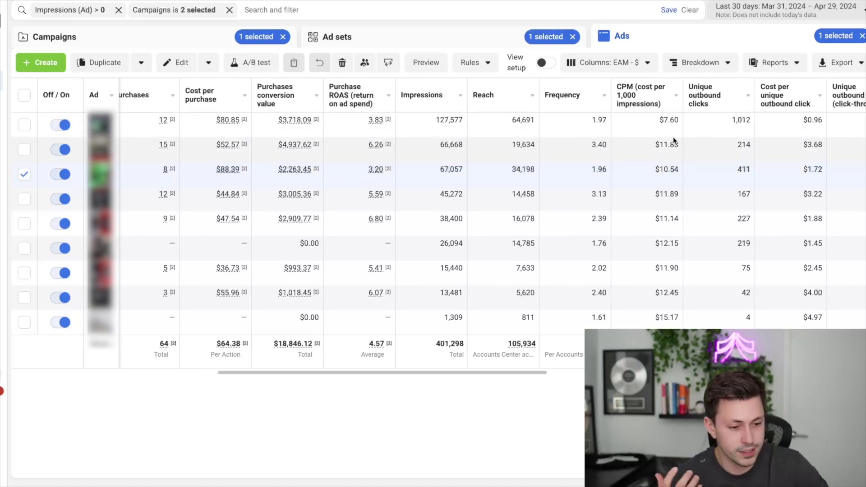
{"action": "scroll", "coordinate": [685, 170], "scroll_direction": "right", "scroll_amount": 5}
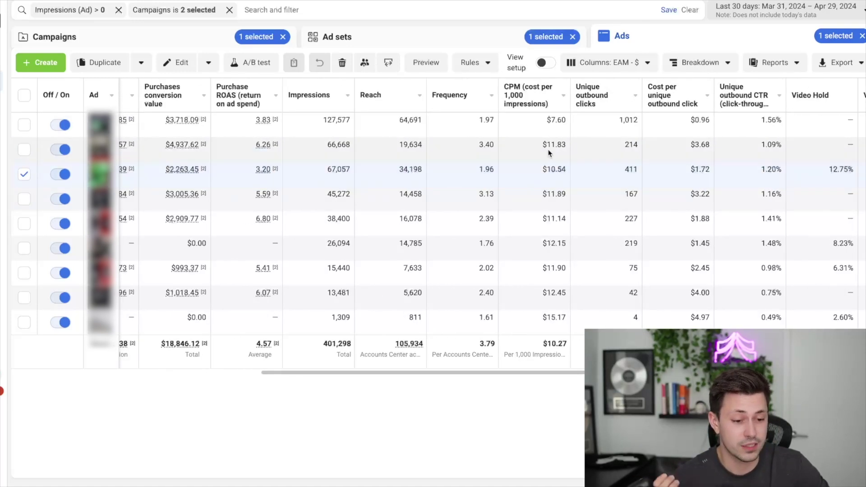
{"action": "scroll", "coordinate": [661, 175], "scroll_direction": "right", "scroll_amount": 12}
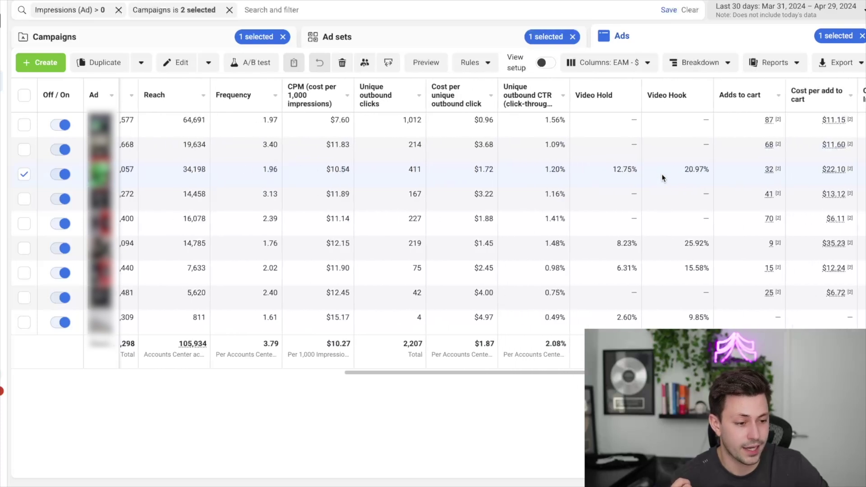
{"action": "scroll", "coordinate": [662, 174], "scroll_direction": "right", "scroll_amount": 5}
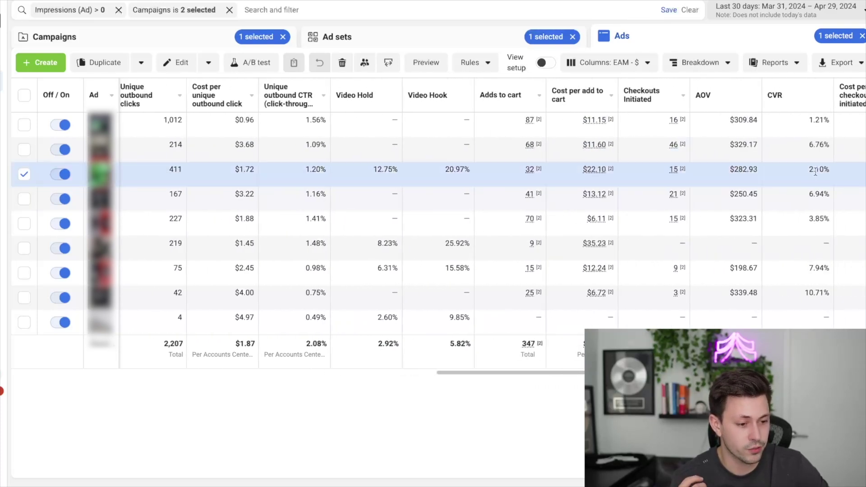
{"action": "scroll", "coordinate": [819, 171], "scroll_direction": "left", "scroll_amount": 1}
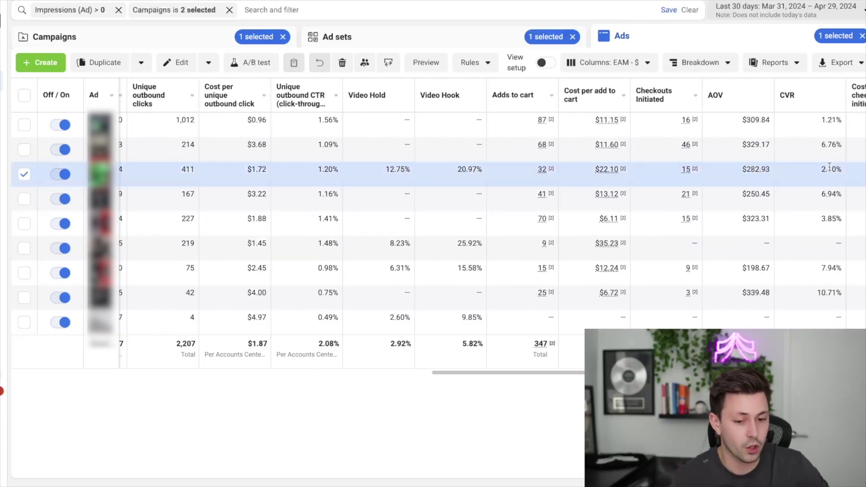
{"action": "left_click", "coordinate": [824, 145]}
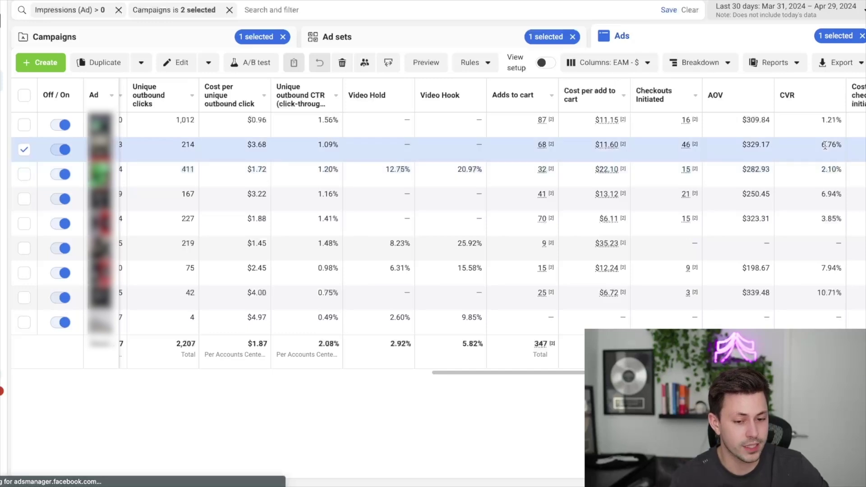
{"action": "scroll", "coordinate": [489, 181], "scroll_direction": "left", "scroll_amount": 1}
{"action": "scroll", "coordinate": [489, 183], "scroll_direction": "left", "scroll_amount": 10}
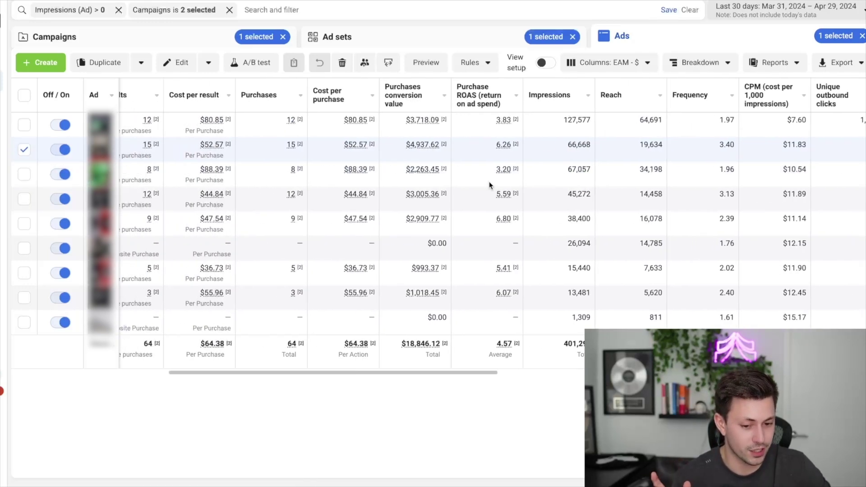
- Toggle the selection between the $538.07 and $788.55 ads, ending on $538.07
{"action": "left_click", "coordinate": [456, 203]}
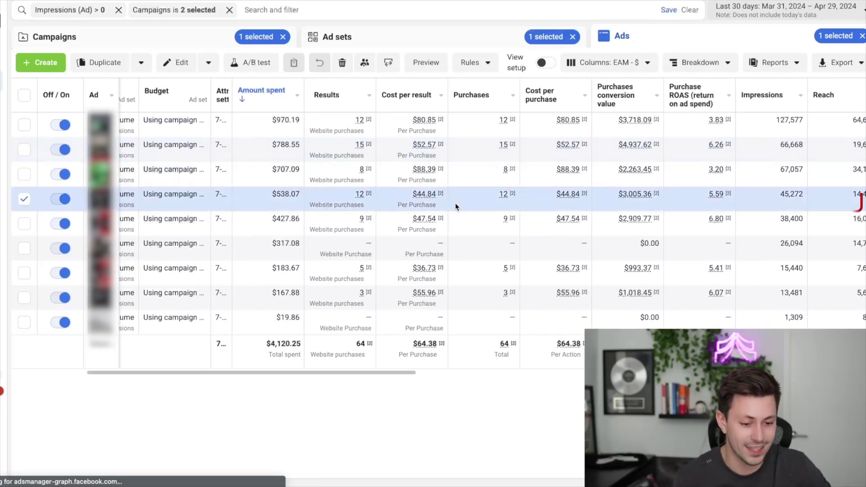
{"action": "scroll", "coordinate": [470, 205], "scroll_direction": "right", "scroll_amount": 2}
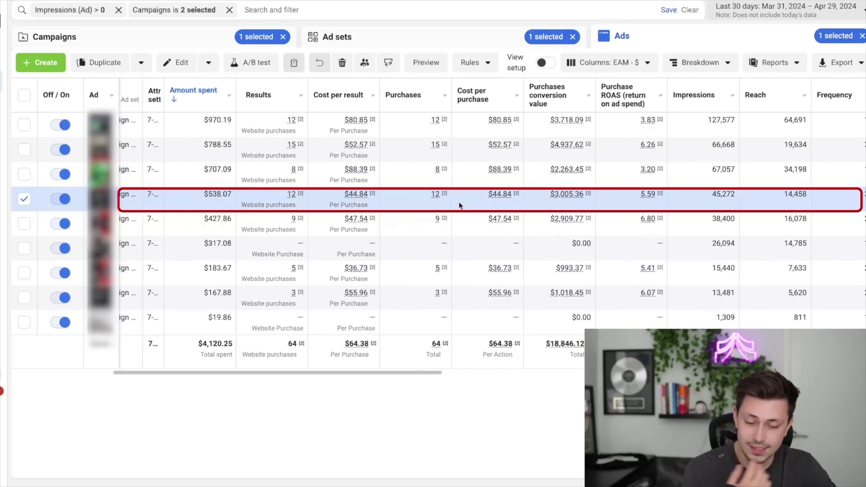
{"action": "left_click", "coordinate": [411, 151]}
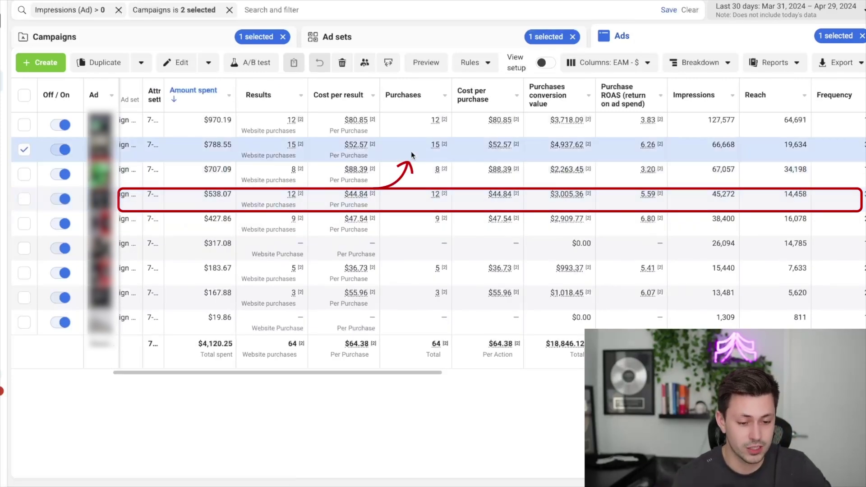
{"action": "left_click", "coordinate": [392, 193]}
- Compare the 6.76% and 6.94% CVR ads, keeping the 6.94% ad checked
{"action": "scroll", "coordinate": [399, 193], "scroll_direction": "right", "scroll_amount": 3}
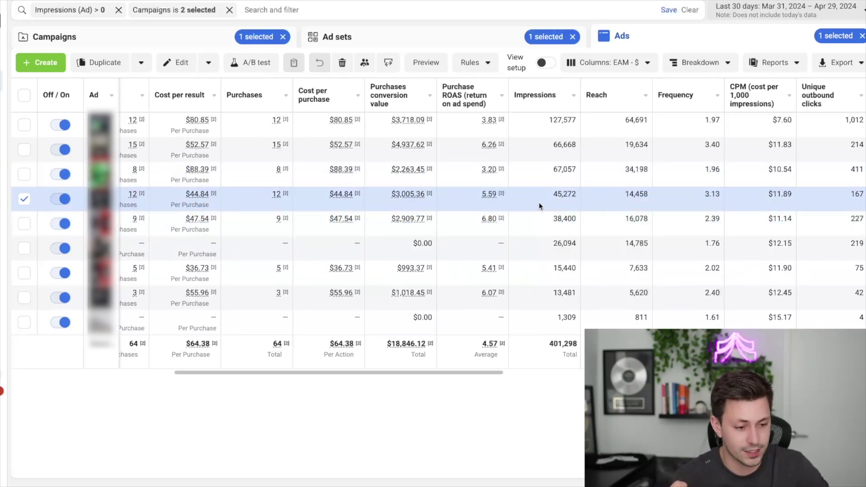
{"action": "scroll", "coordinate": [537, 204], "scroll_direction": "right", "scroll_amount": 2}
{"action": "scroll", "coordinate": [534, 203], "scroll_direction": "right", "scroll_amount": 2}
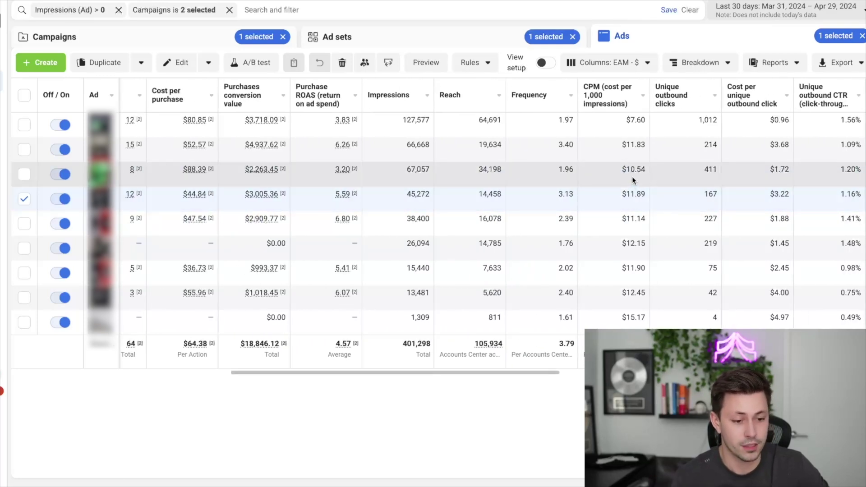
{"action": "scroll", "coordinate": [656, 123], "scroll_direction": "right", "scroll_amount": 10}
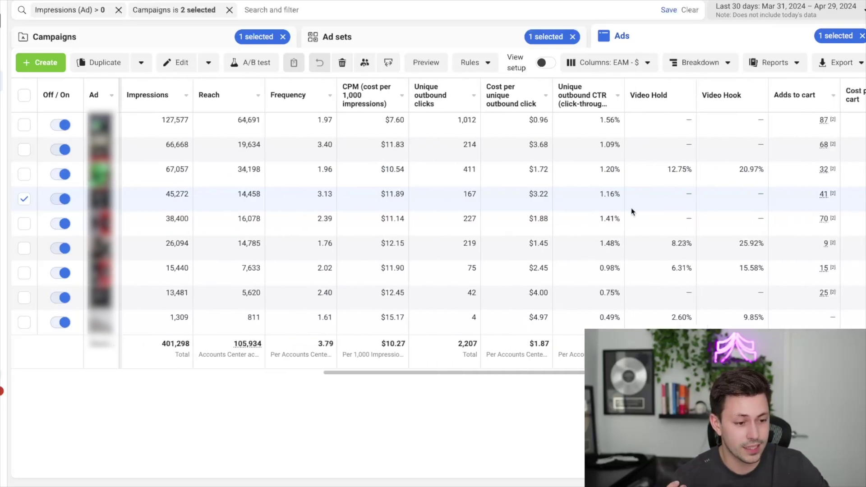
{"action": "scroll", "coordinate": [631, 207], "scroll_direction": "right", "scroll_amount": 3}
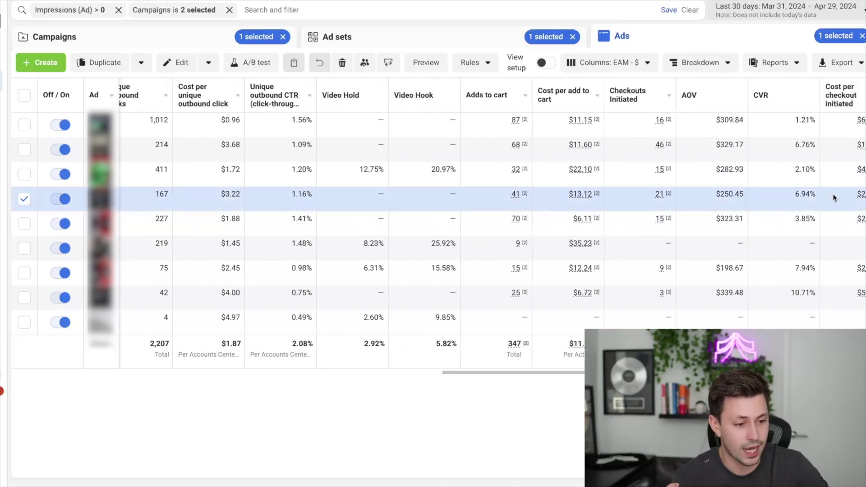
{"action": "left_click", "coordinate": [787, 156]}
{"action": "left_click", "coordinate": [567, 197]}
{"action": "scroll", "coordinate": [567, 198], "scroll_direction": "left", "scroll_amount": 12}
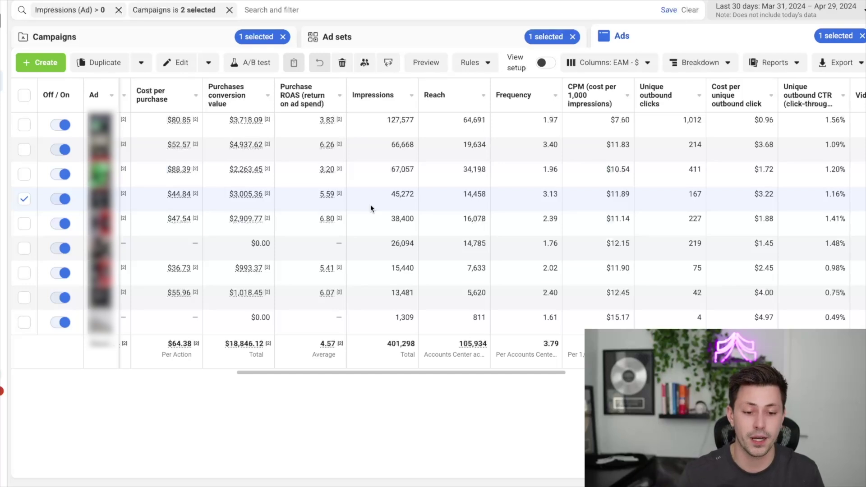
{"action": "left_click", "coordinate": [432, 129]}
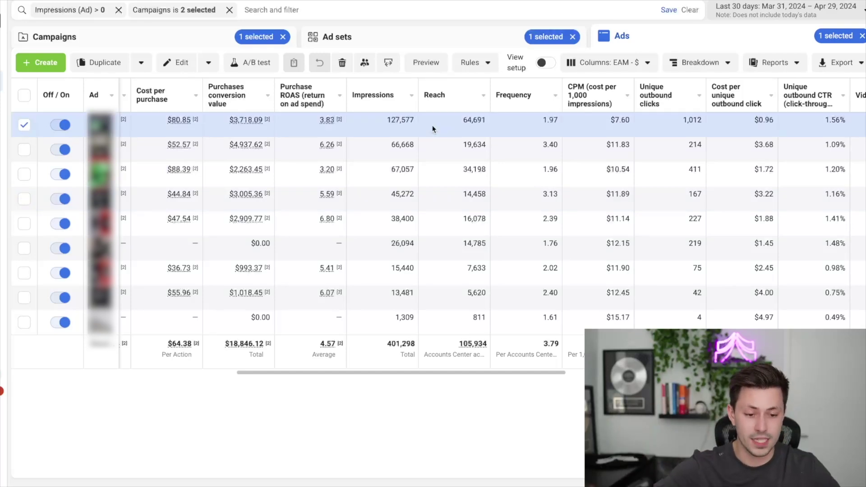
- Scroll the ads table back to its leftmost columns
{"action": "scroll", "coordinate": [432, 128], "scroll_direction": "left", "scroll_amount": 5}
{"action": "scroll", "coordinate": [432, 129], "scroll_direction": "left", "scroll_amount": 3}
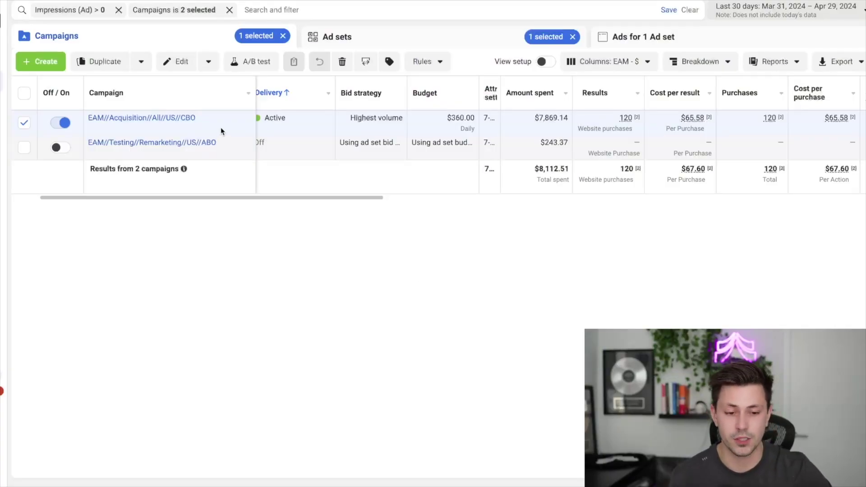
- Tick the EAM//Testing//Remarketing//US//ABO row and return to the Champions ad set's nine ads
{"action": "left_click", "coordinate": [278, 154]}
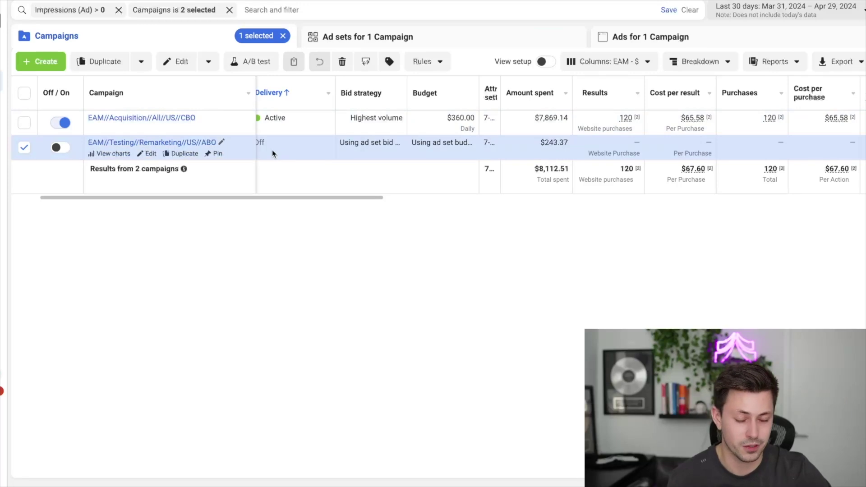
{"action": "left_click", "coordinate": [25, 148]}
{"action": "scroll", "coordinate": [559, 130], "scroll_direction": "right", "scroll_amount": 5}
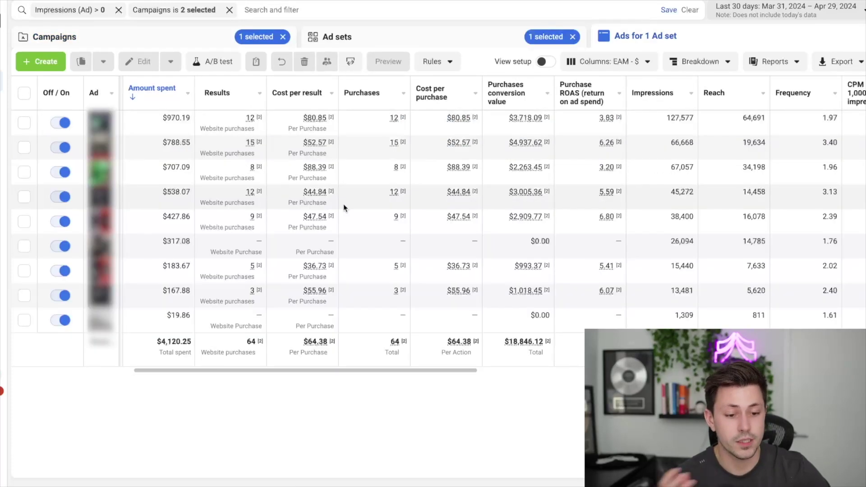
{"action": "scroll", "coordinate": [354, 199], "scroll_direction": "left", "scroll_amount": 3}
{"action": "scroll", "coordinate": [354, 199], "scroll_direction": "right", "scroll_amount": 5}
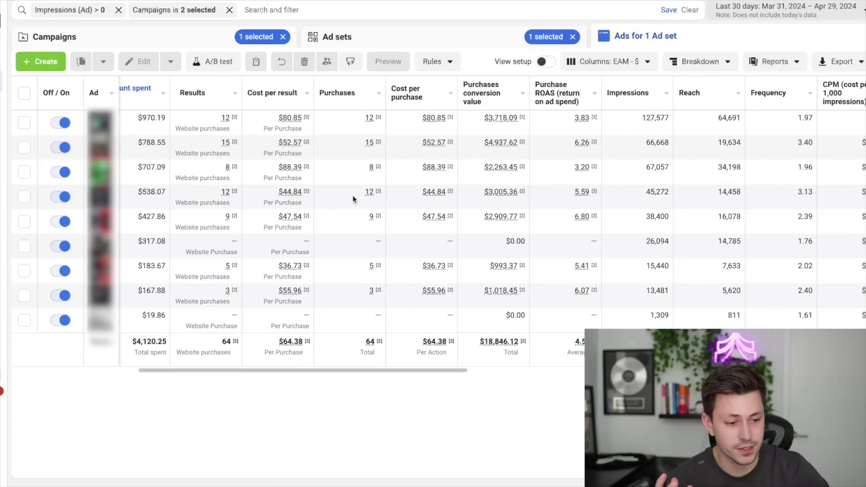
{"action": "scroll", "coordinate": [354, 199], "scroll_direction": "right", "scroll_amount": 1}
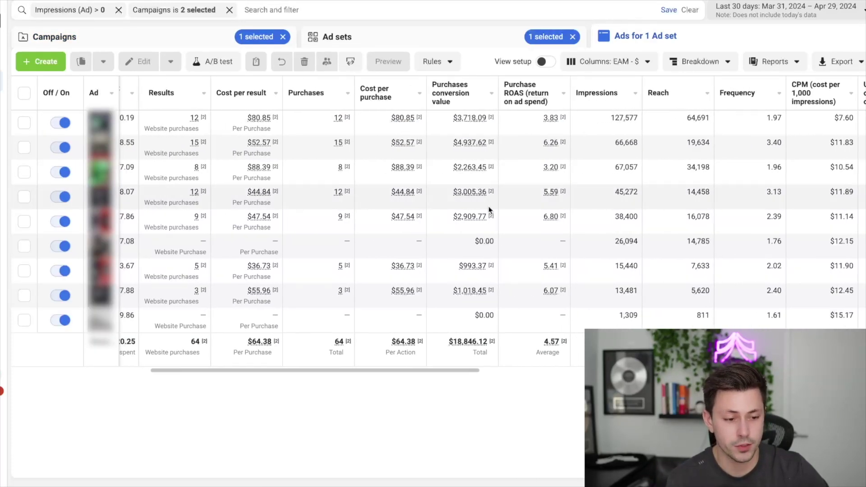